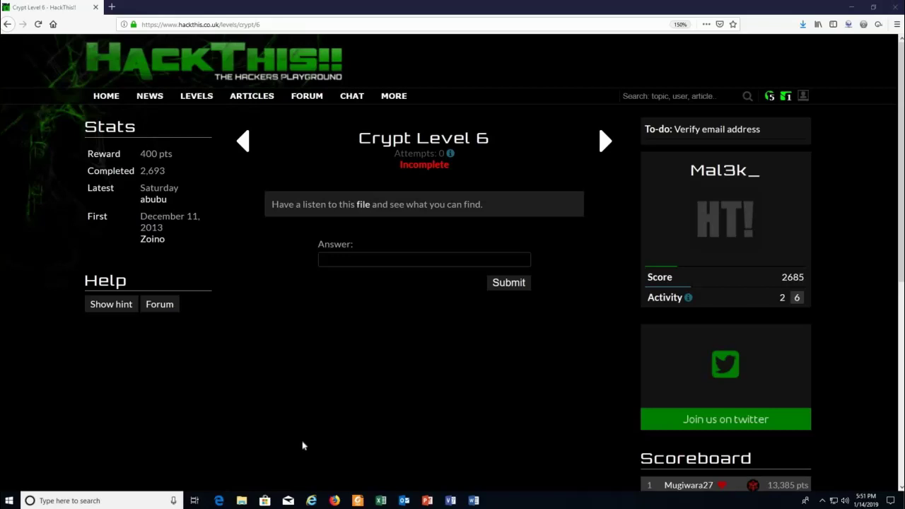
Save the level's linked c6 audio file to the desktop, then minimize Firefox.
{"action": "right_click", "coordinate": [364, 207]}
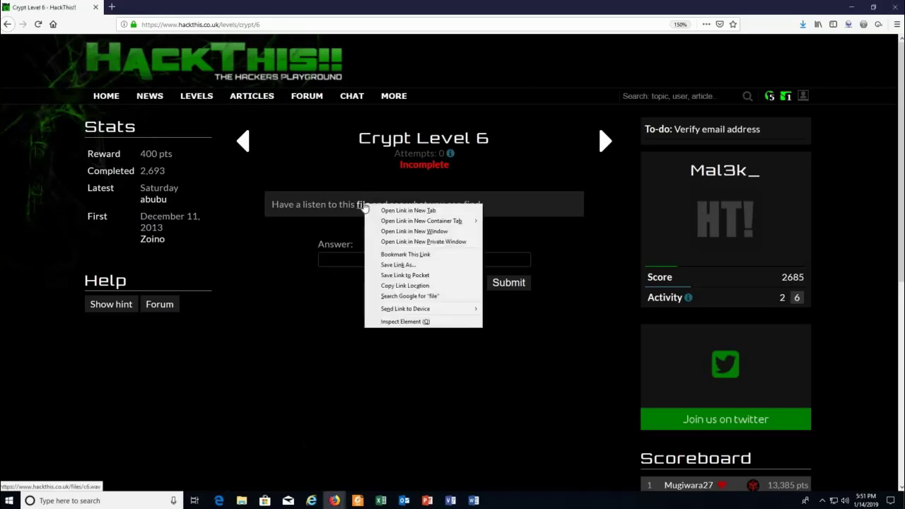
{"action": "left_click", "coordinate": [406, 266]}
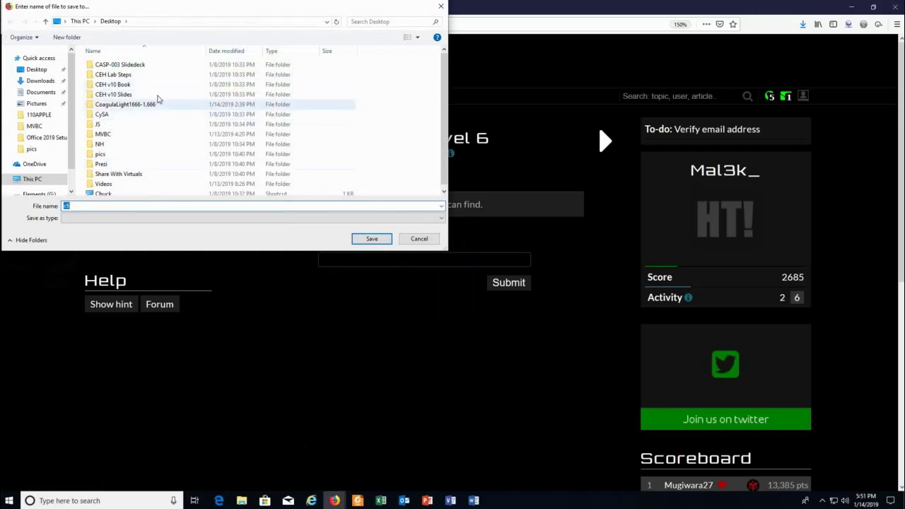
{"action": "left_click", "coordinate": [370, 238]}
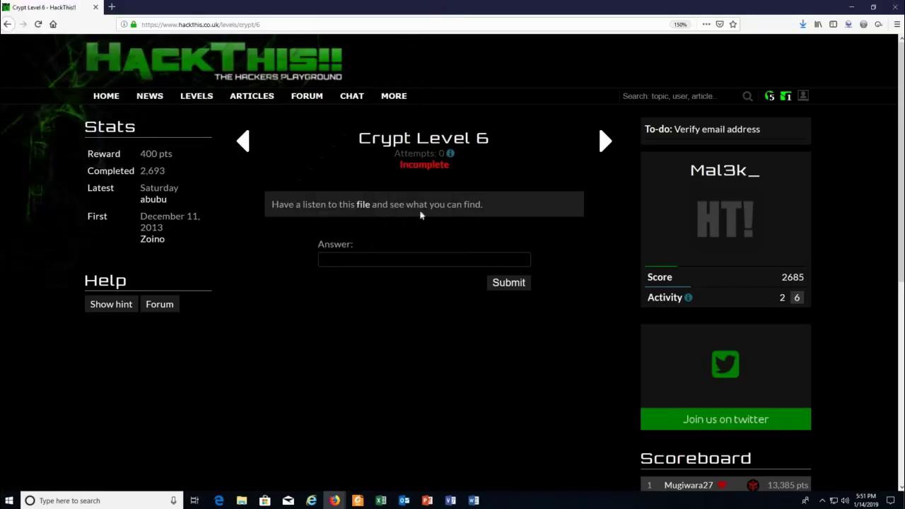
{"action": "left_click", "coordinate": [852, 7]}
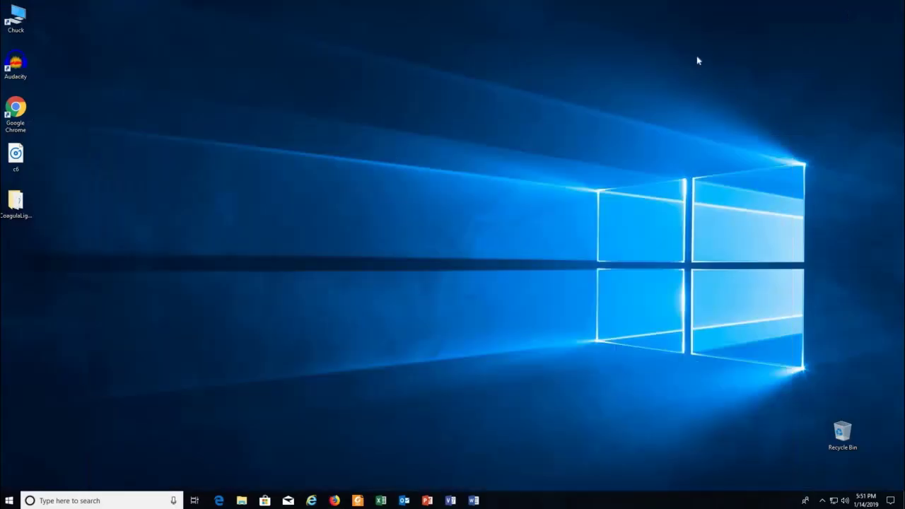
Play the c6 clip in Groove Music at slightly reduced volume, then close the player.
{"action": "double_click", "coordinate": [16, 154]}
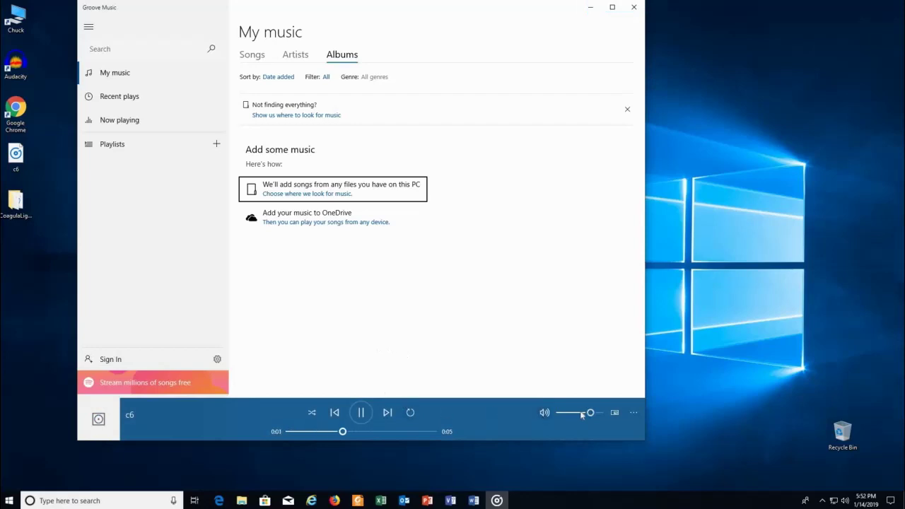
{"action": "left_click_drag", "start_coordinate": [579, 413], "coordinate": [567, 414]}
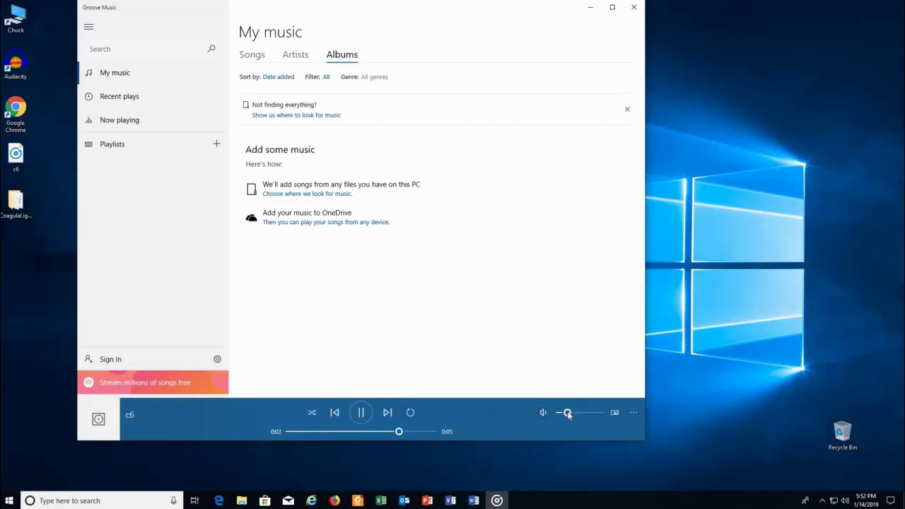
{"action": "left_click", "coordinate": [586, 413]}
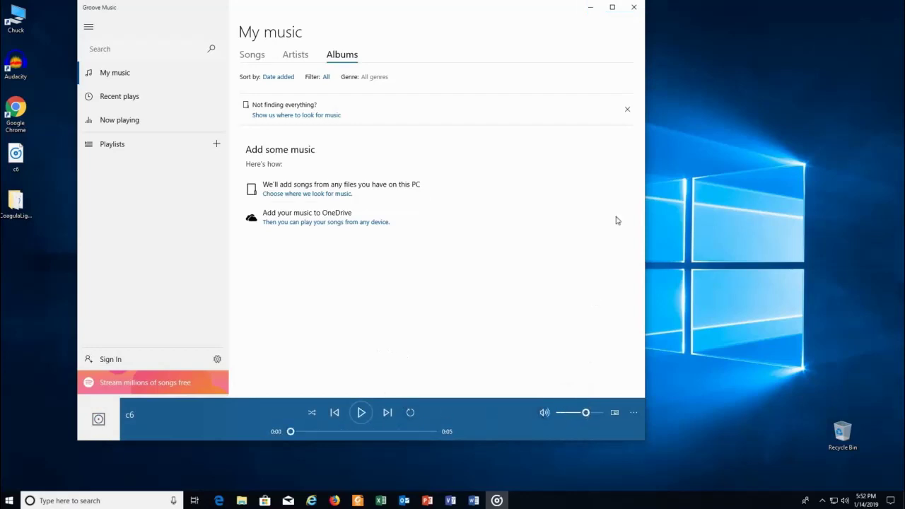
{"action": "left_click", "coordinate": [633, 8]}
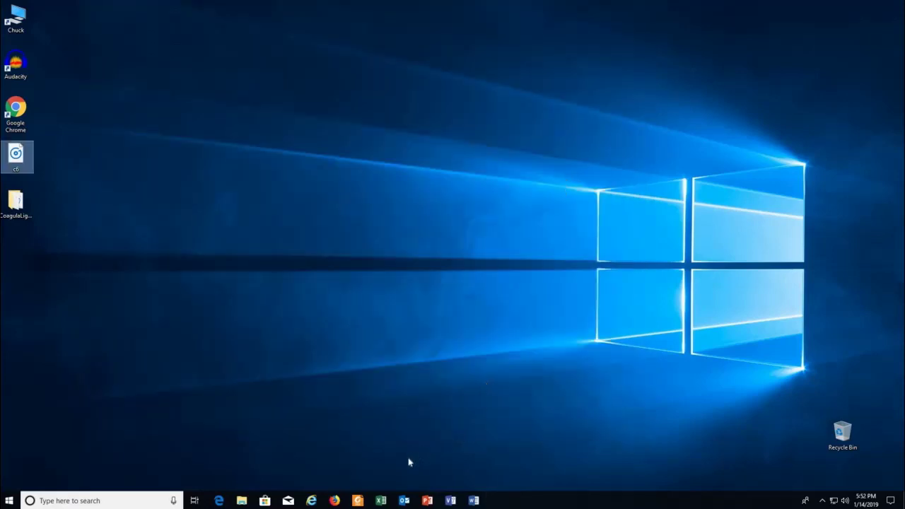
Switch to the Crypt Level 6 HackThis!! window, then hide it to show the desktop.
{"action": "left_click", "coordinate": [334, 499]}
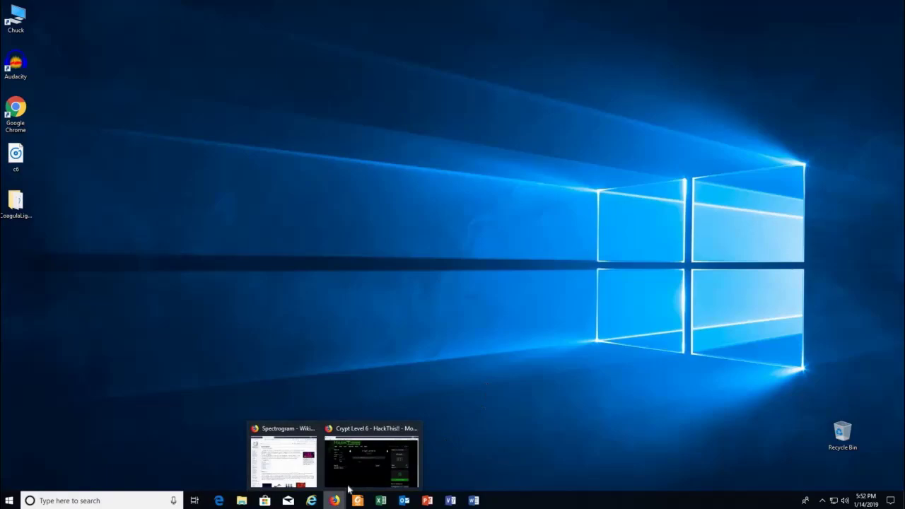
{"action": "left_click", "coordinate": [360, 481]}
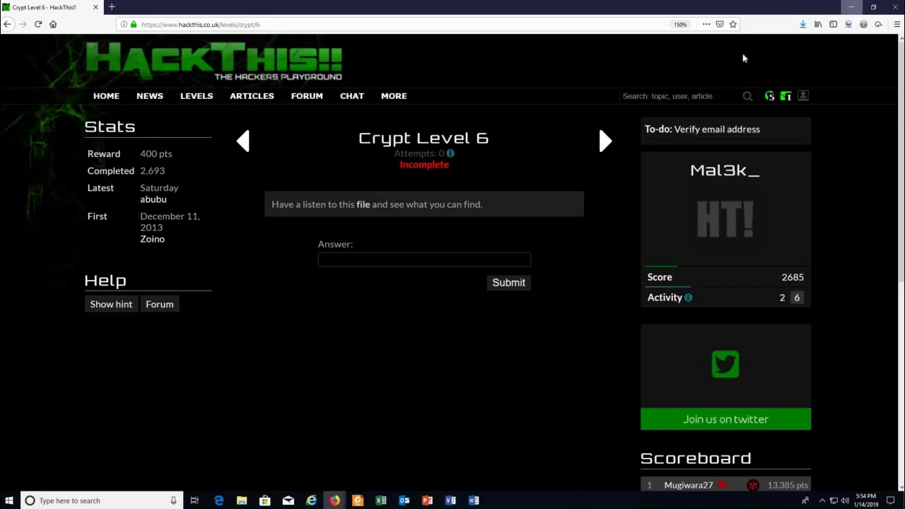
{"action": "key", "text": "super+d"}
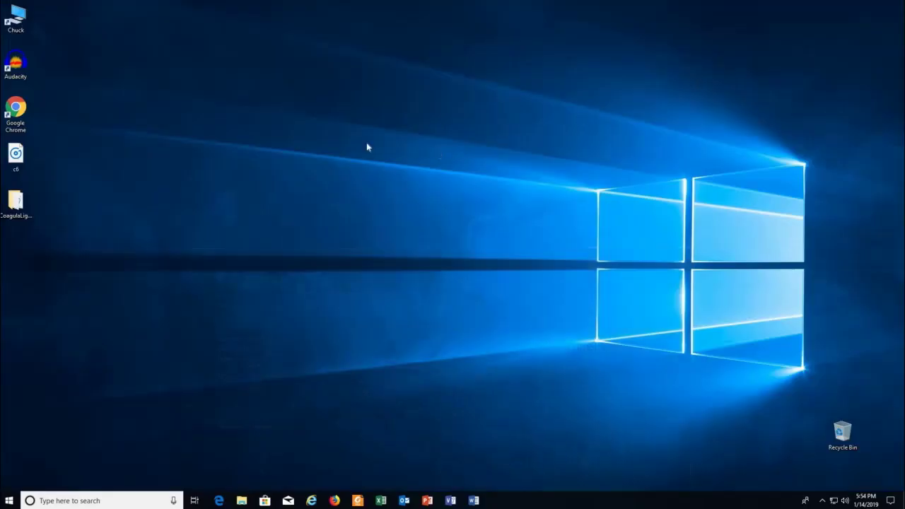
Launch Audacity, dismiss the welcome message, and open c6 from the Desktop via File > Open.
{"action": "double_click", "coordinate": [20, 63]}
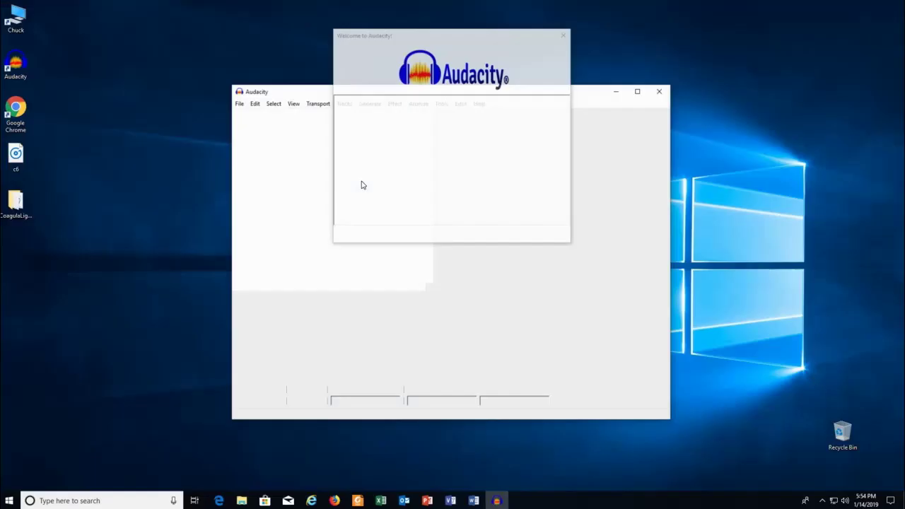
{"action": "left_click", "coordinate": [544, 235]}
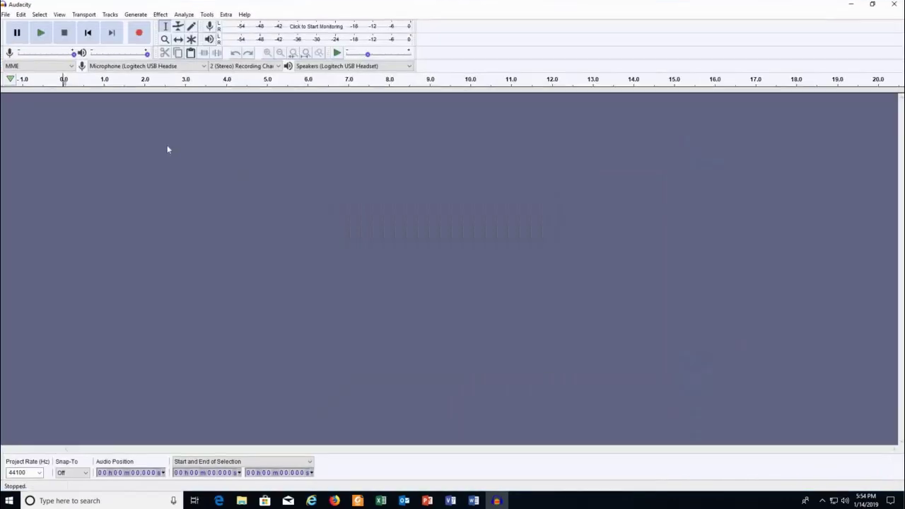
{"action": "left_click", "coordinate": [7, 15]}
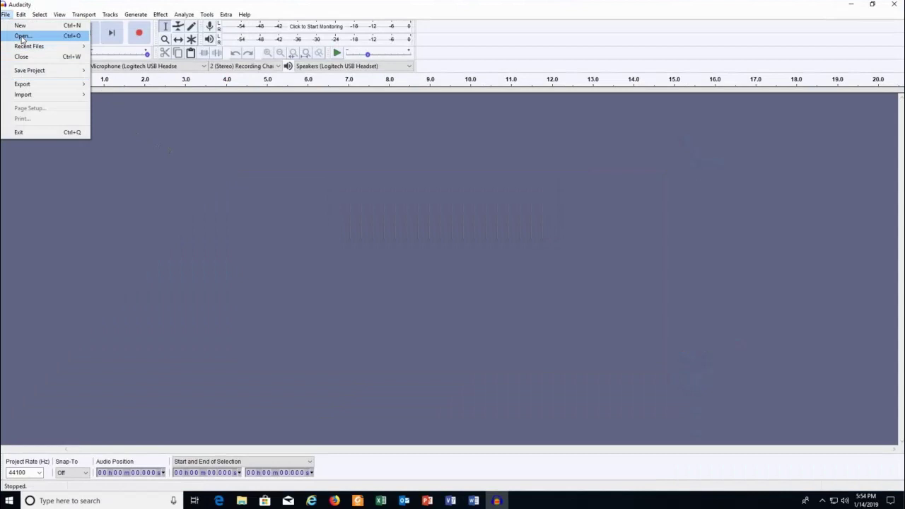
{"action": "left_click", "coordinate": [22, 35]}
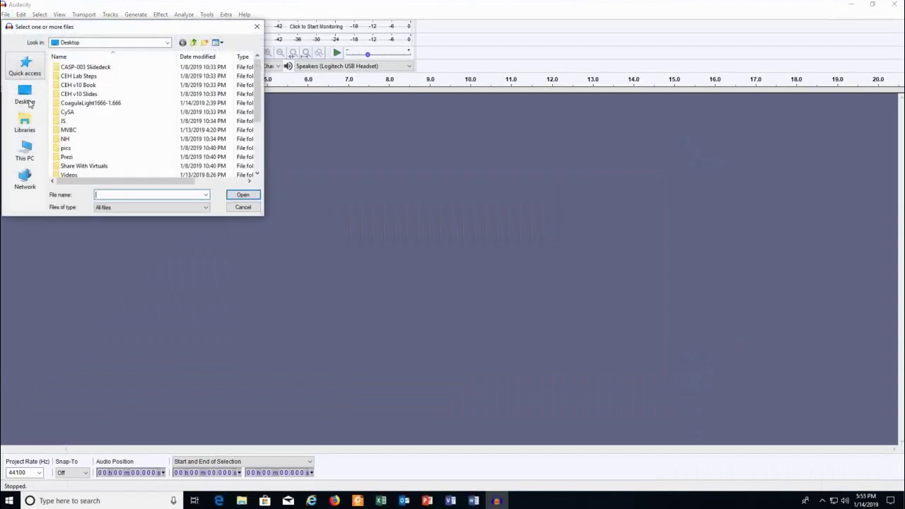
{"action": "left_click", "coordinate": [28, 99]}
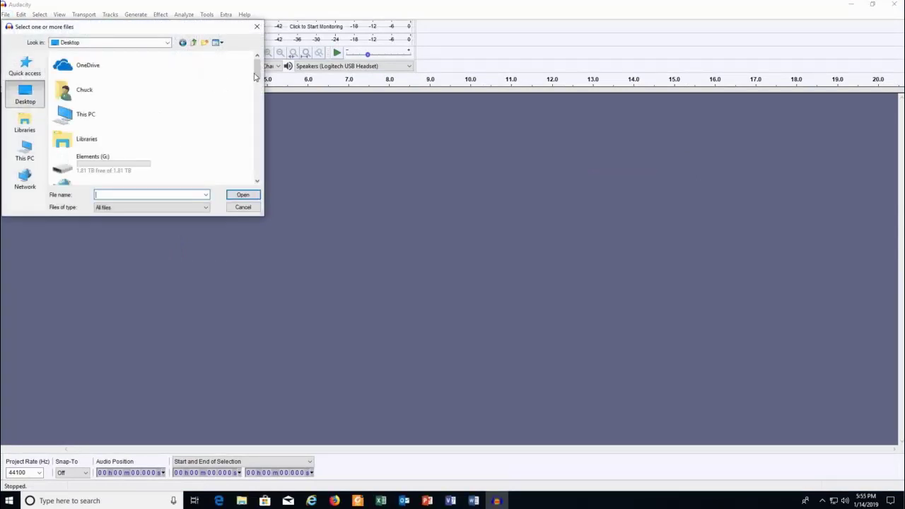
{"action": "left_click_drag", "start_coordinate": [257, 75], "coordinate": [256, 162]}
{"action": "left_click", "coordinate": [90, 80]}
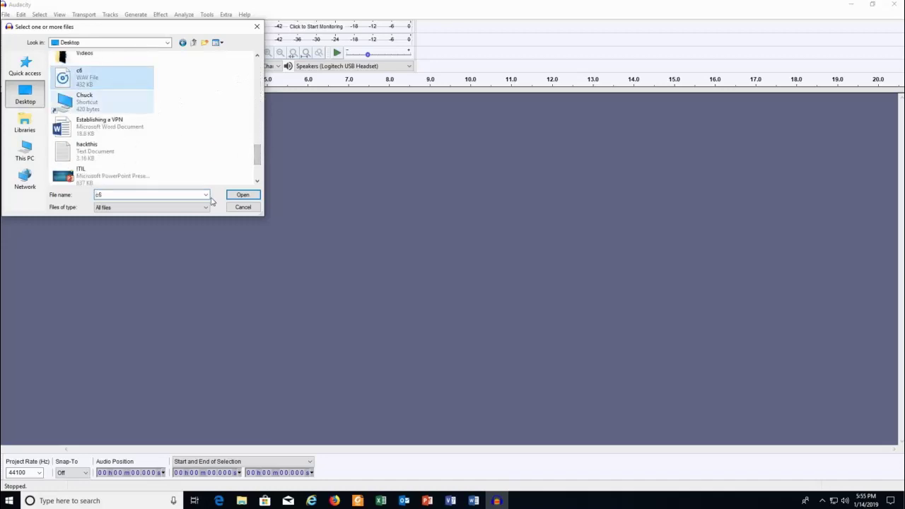
{"action": "left_click", "coordinate": [242, 197]}
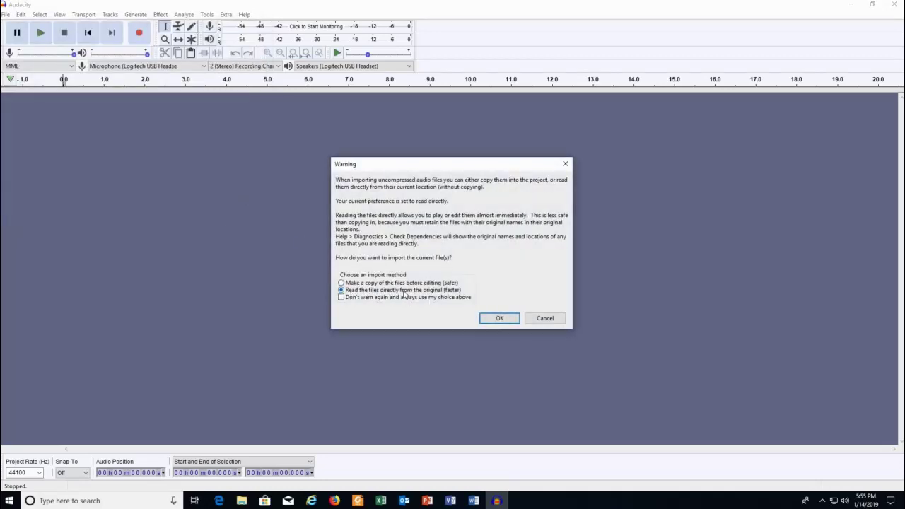
Accept the import warning to load c6 from the original file, then play and stop it.
{"action": "left_click", "coordinate": [495, 318]}
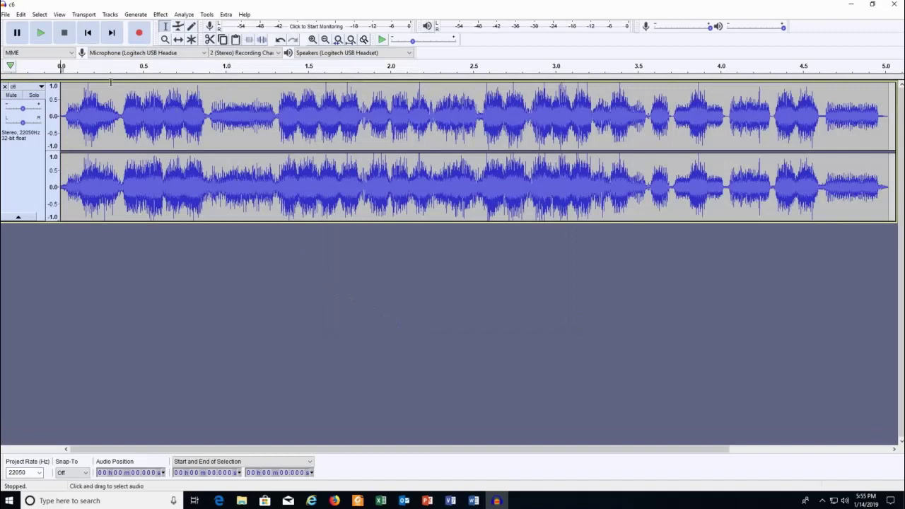
{"action": "left_click", "coordinate": [40, 33]}
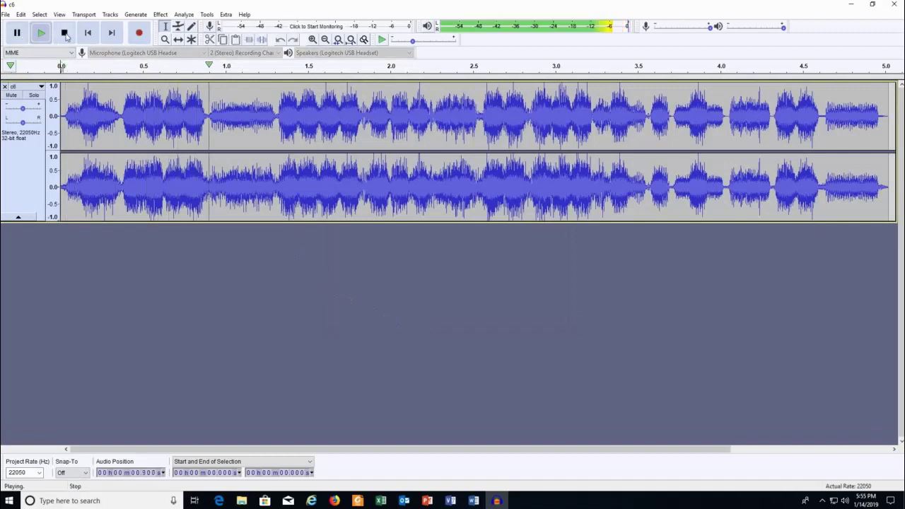
{"action": "left_click", "coordinate": [64, 32]}
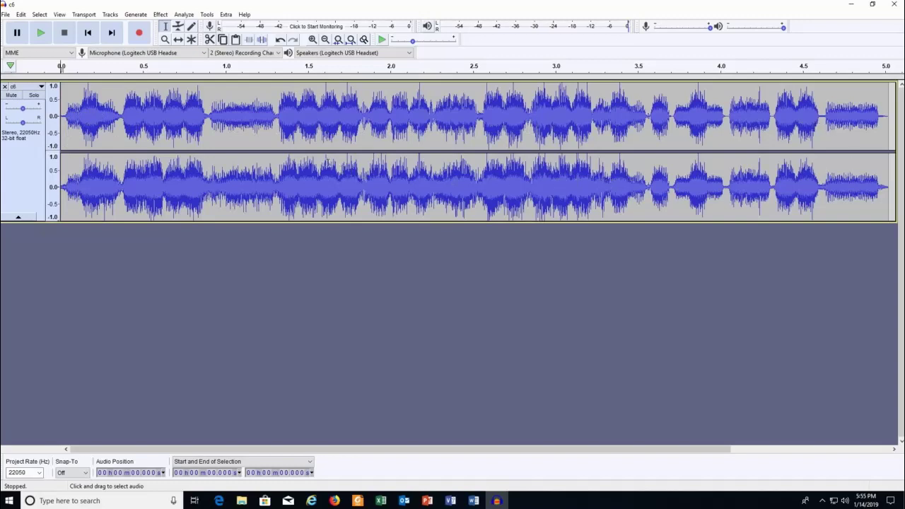
Switch the c6 track to Spectrogram view, make it taller, and enlarge the lower channel.
{"action": "left_click", "coordinate": [188, 14]}
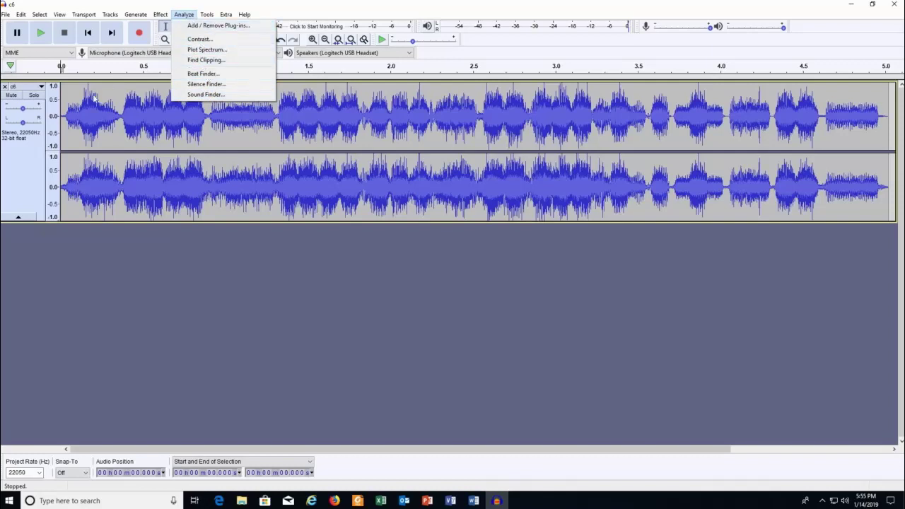
{"action": "left_click", "coordinate": [71, 290]}
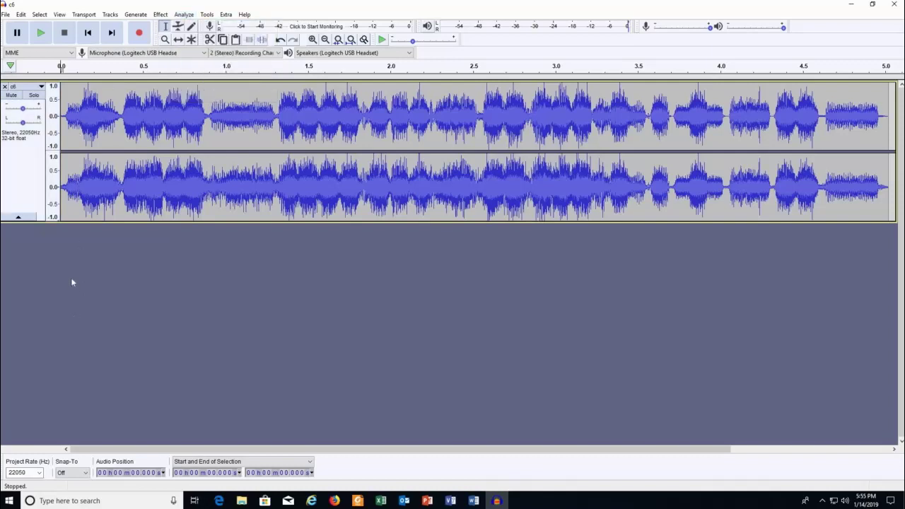
{"action": "left_click", "coordinate": [40, 86]}
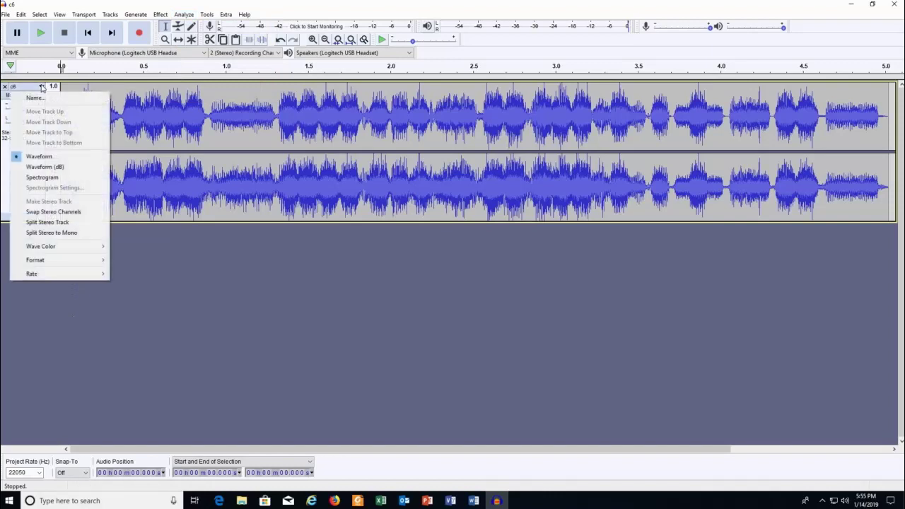
{"action": "left_click", "coordinate": [54, 178]}
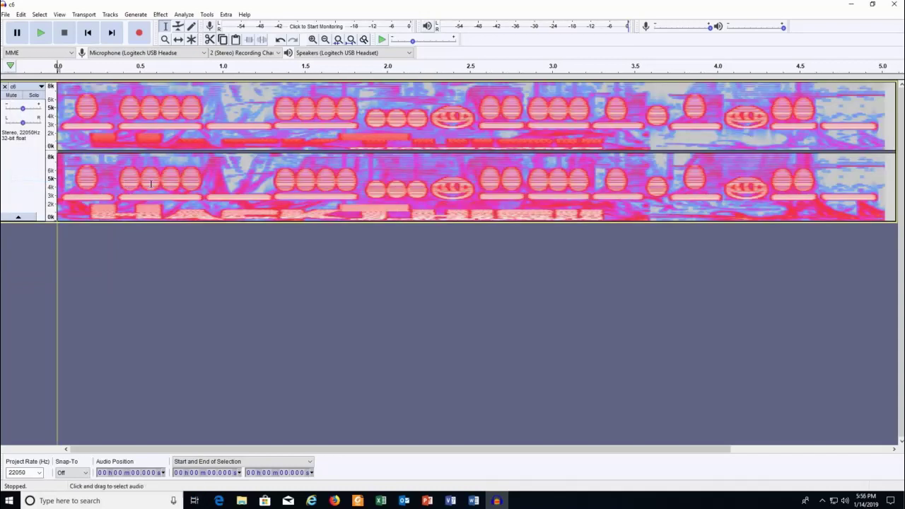
{"action": "left_click_drag", "start_coordinate": [363, 223], "coordinate": [363, 347]}
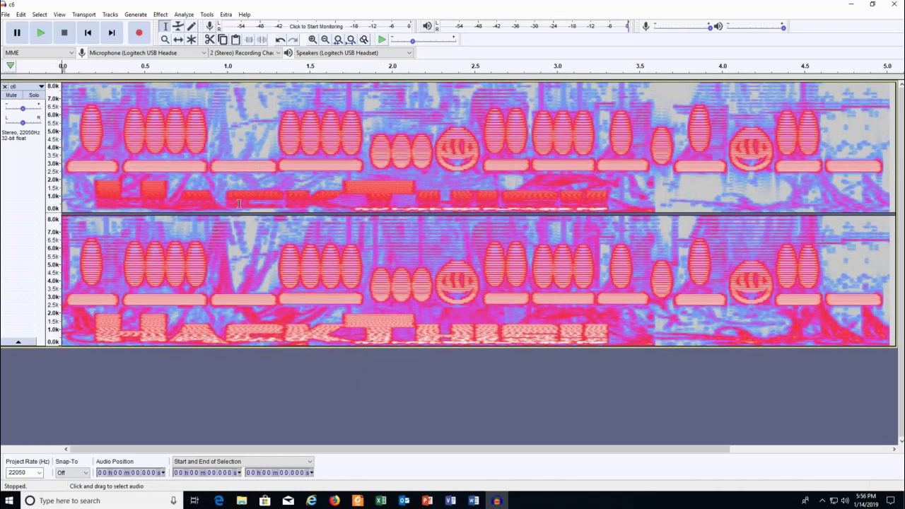
{"action": "left_click_drag", "start_coordinate": [250, 212], "coordinate": [250, 142]}
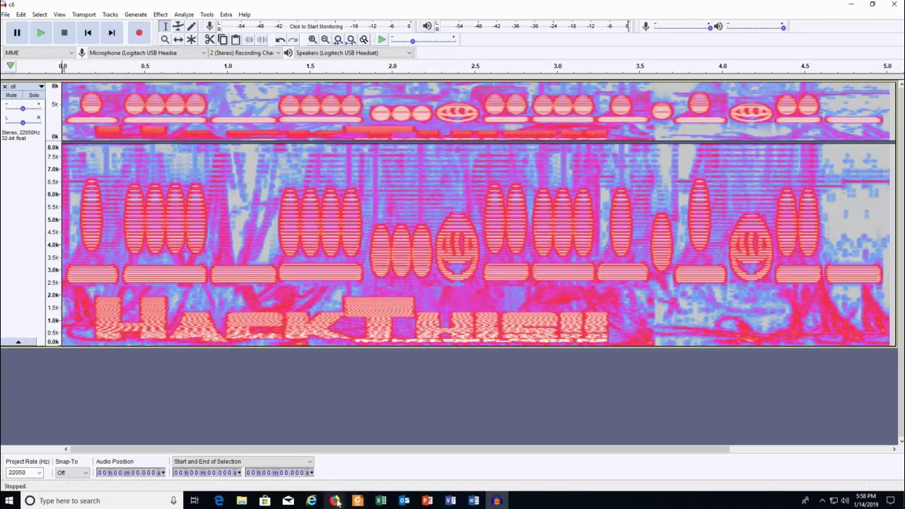
Bring up the Firefox window previews on the taskbar.
{"action": "mouse_move", "coordinate": [337, 503]}
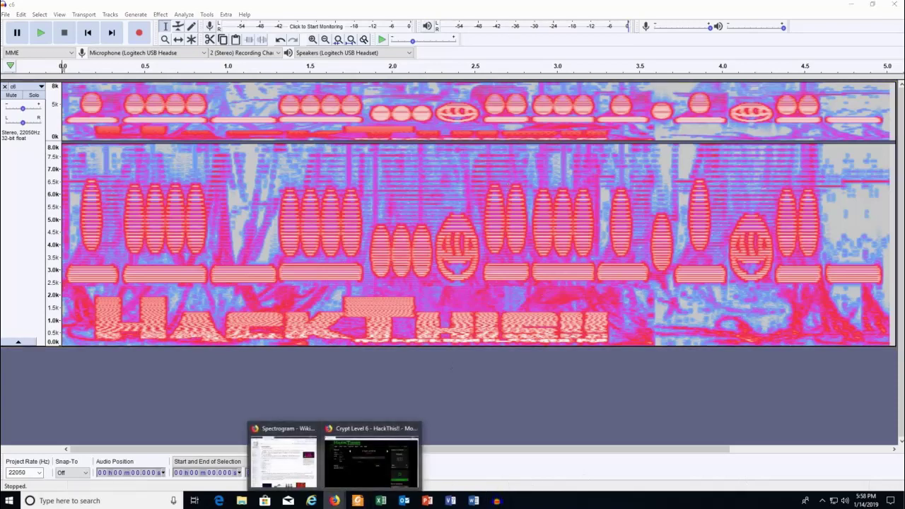
Switch to the Crypt Level 6 - HackThis!! window.
{"action": "left_click", "coordinate": [358, 430]}
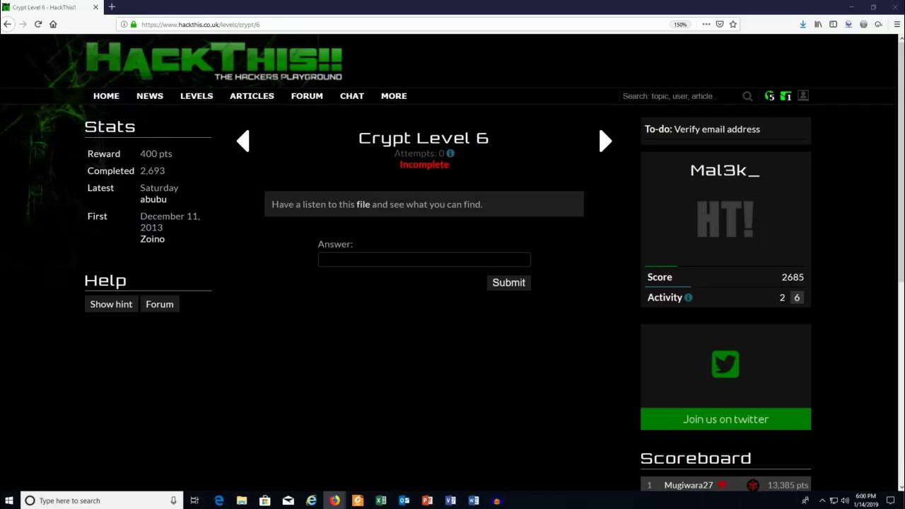
Move the Maya numerals Wikipedia page into its own window, zoom to 133%, then close it.
{"action": "left_click_drag", "start_coordinate": [898, 50], "coordinate": [273, 43]}
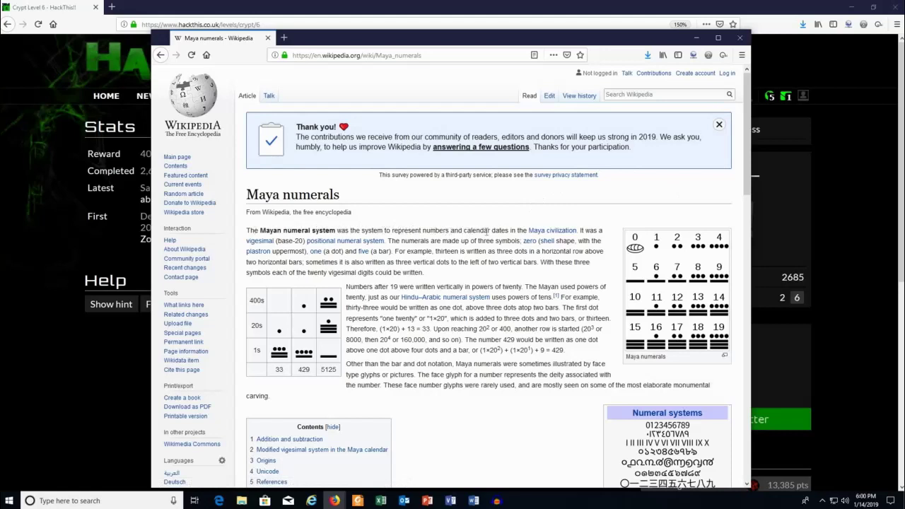
{"action": "left_click", "coordinate": [741, 55]}
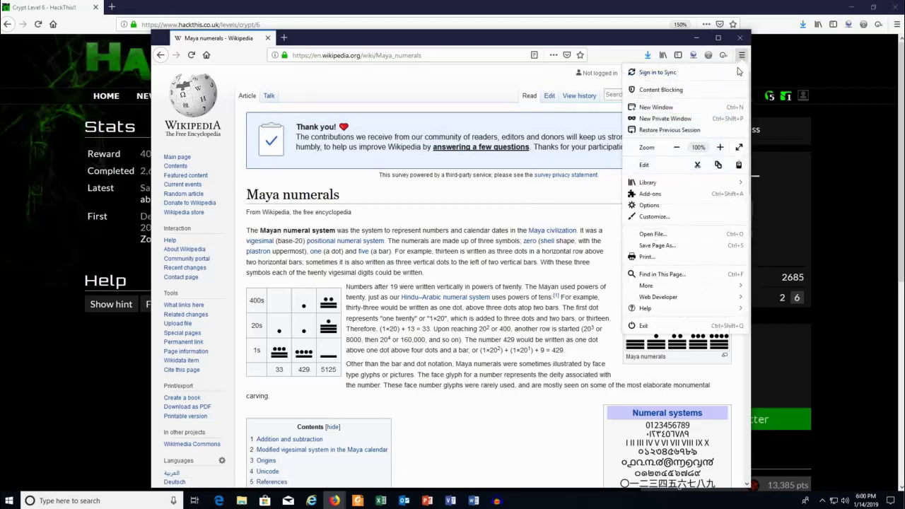
{"action": "left_click", "coordinate": [720, 147]}
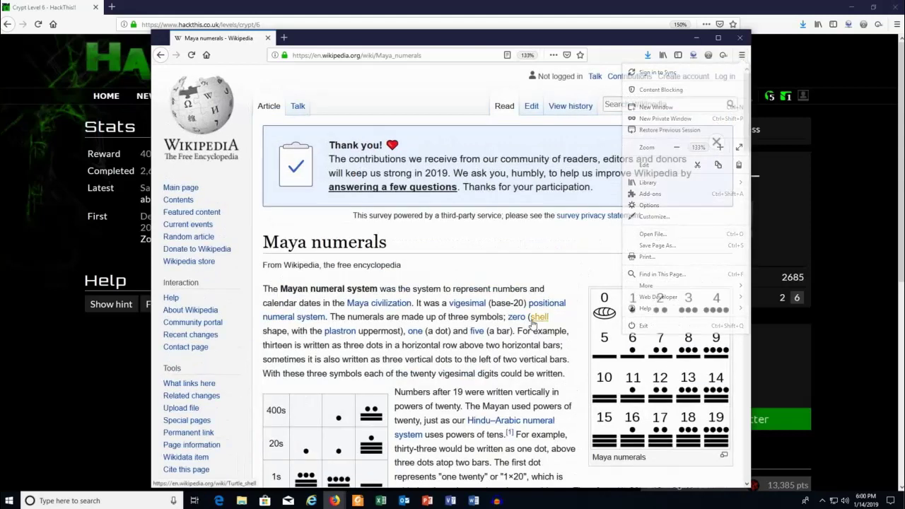
{"action": "left_click", "coordinate": [537, 316]}
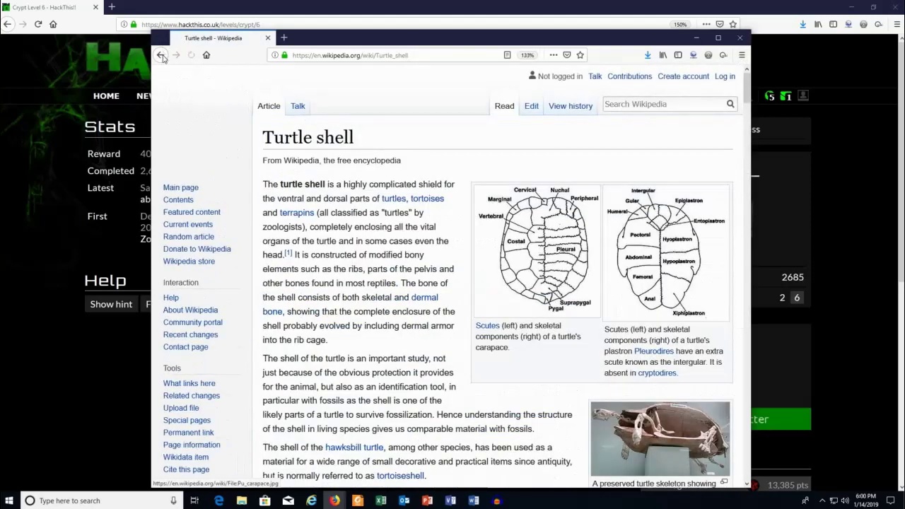
{"action": "key", "text": "alt+Left"}
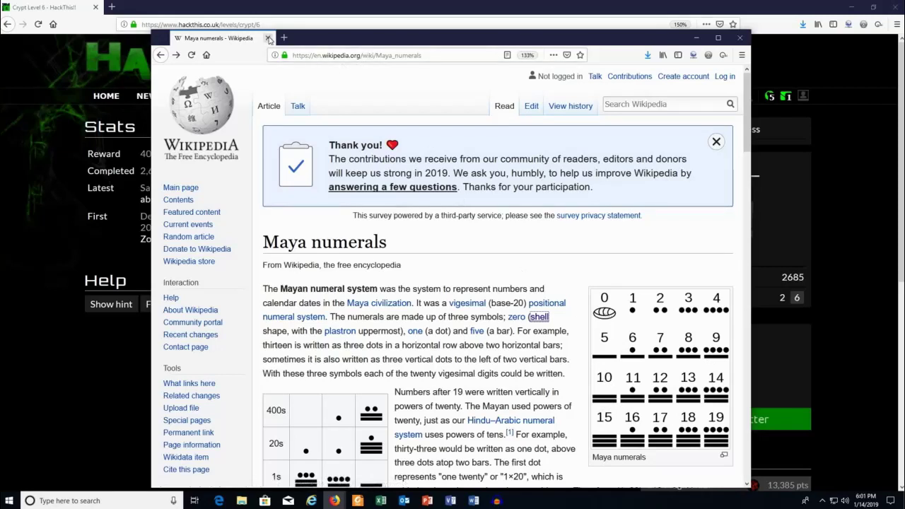
{"action": "left_click", "coordinate": [269, 39]}
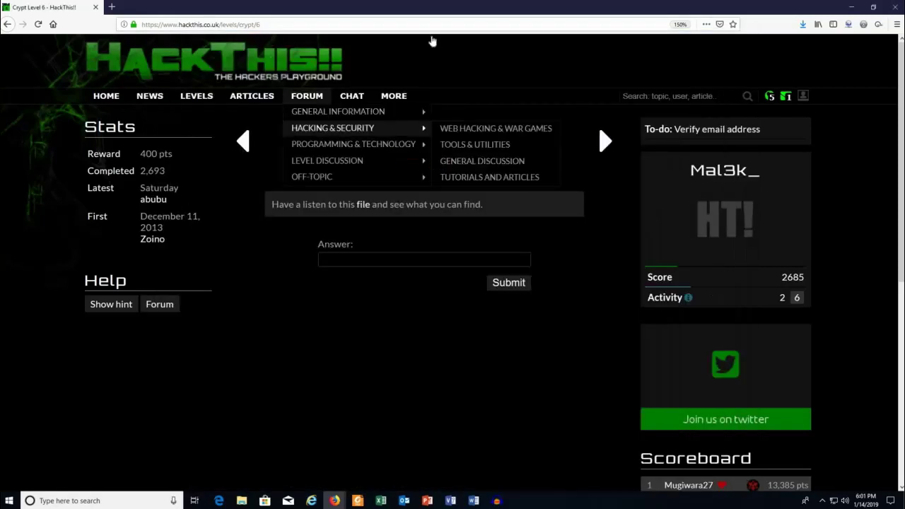
Minimize Firefox to reveal the Audacity c6 spectrogram.
{"action": "left_click", "coordinate": [850, 8]}
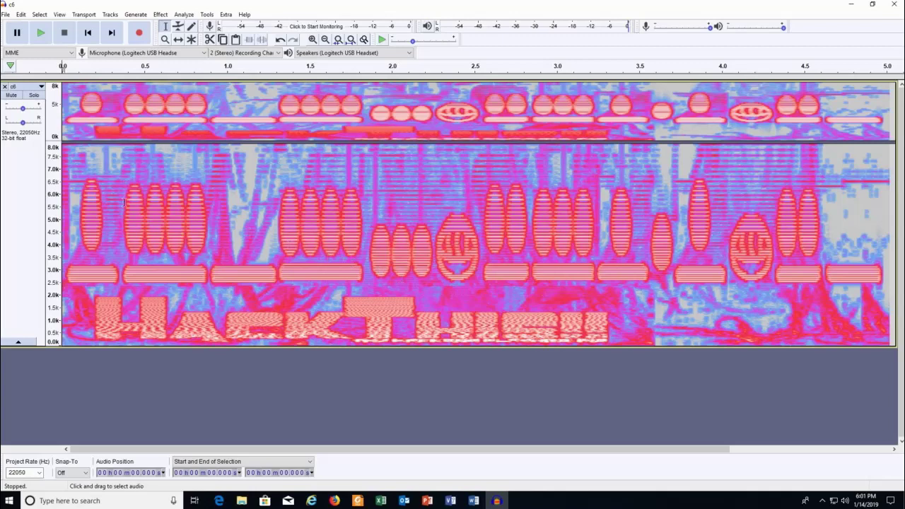
{"action": "left_click", "coordinate": [9, 501]}
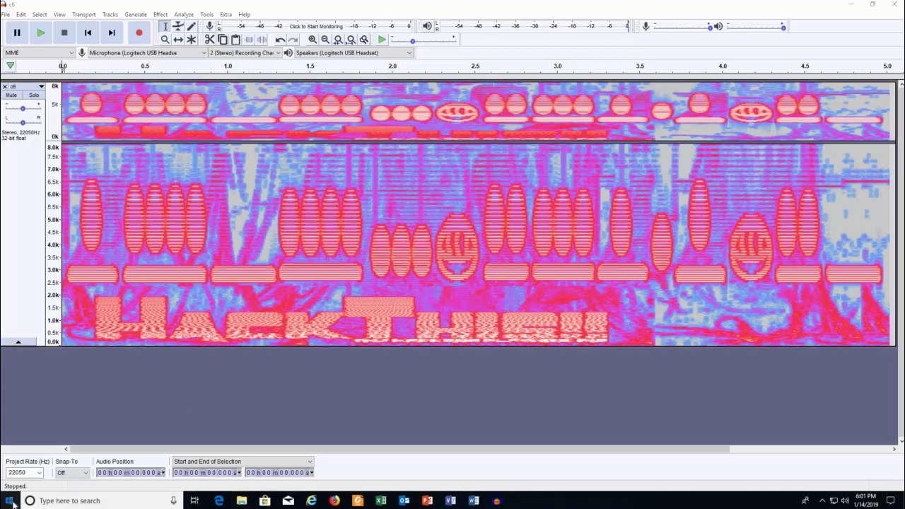
{"action": "type", "text": "n"}
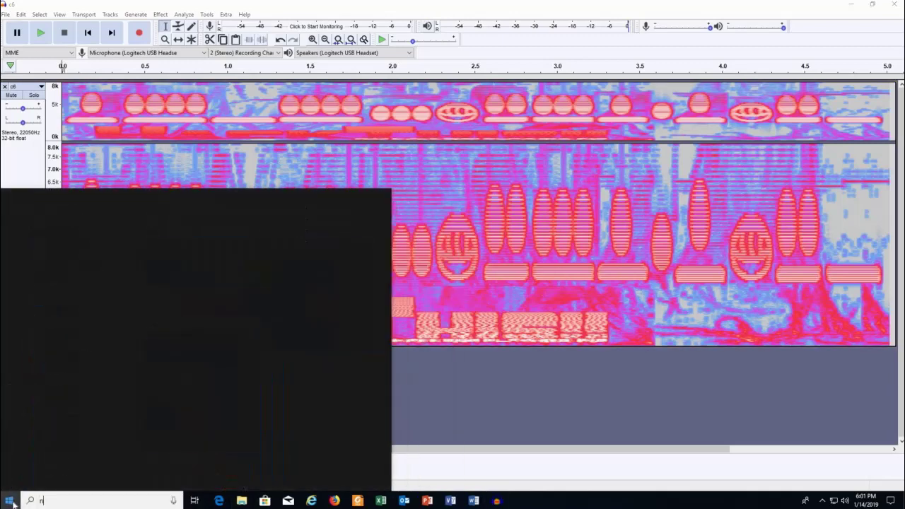
{"action": "type", "text": "otepad"}
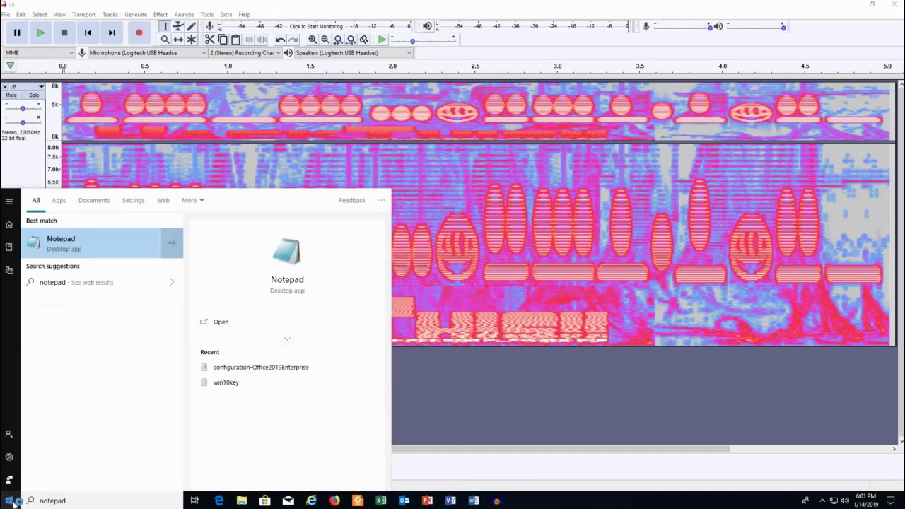
{"action": "key", "text": "Return"}
{"action": "left_click_drag", "start_coordinate": [276, 107], "coordinate": [268, 167]}
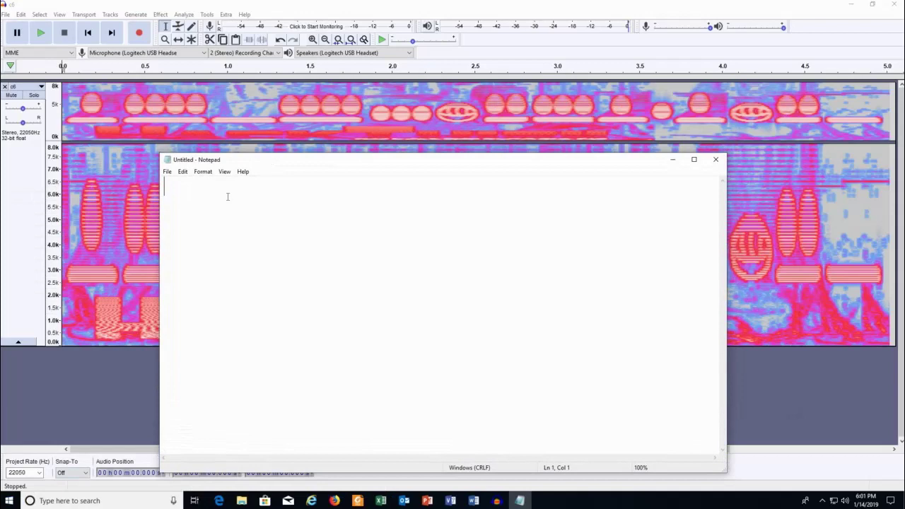
{"action": "type", "text": "69593078616"}
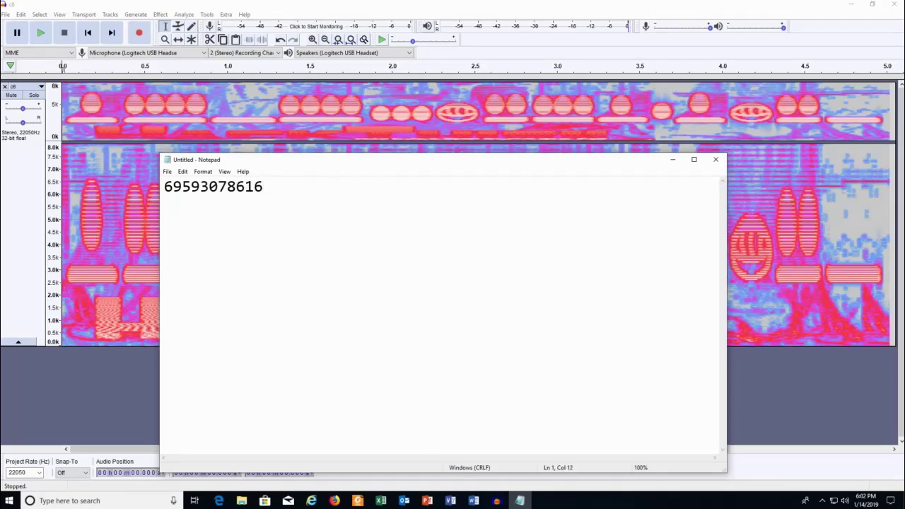
{"action": "type", "text": "0075"}
{"action": "left_click_drag", "start_coordinate": [721, 467], "coordinate": [323, 237]}
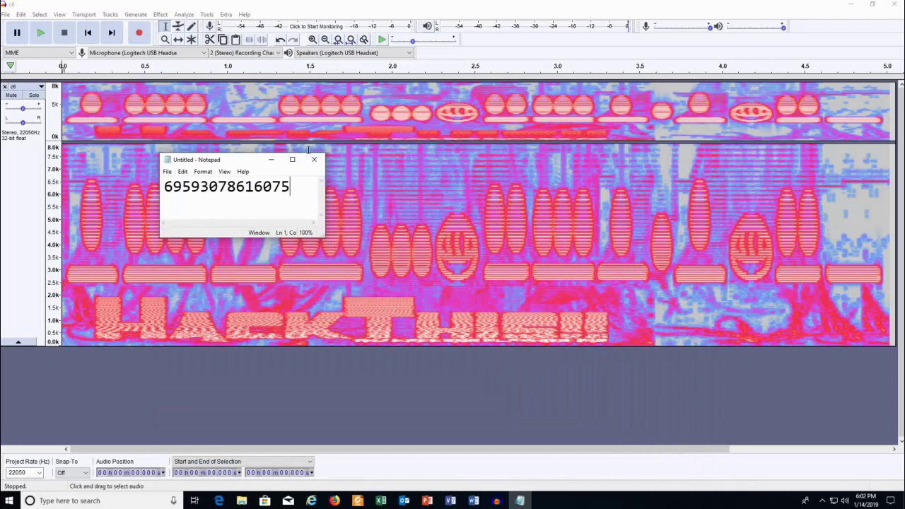
Close Audacity without saving c6 and bring back the Crypt Level 6 page in Firefox.
{"action": "left_click", "coordinate": [892, 5]}
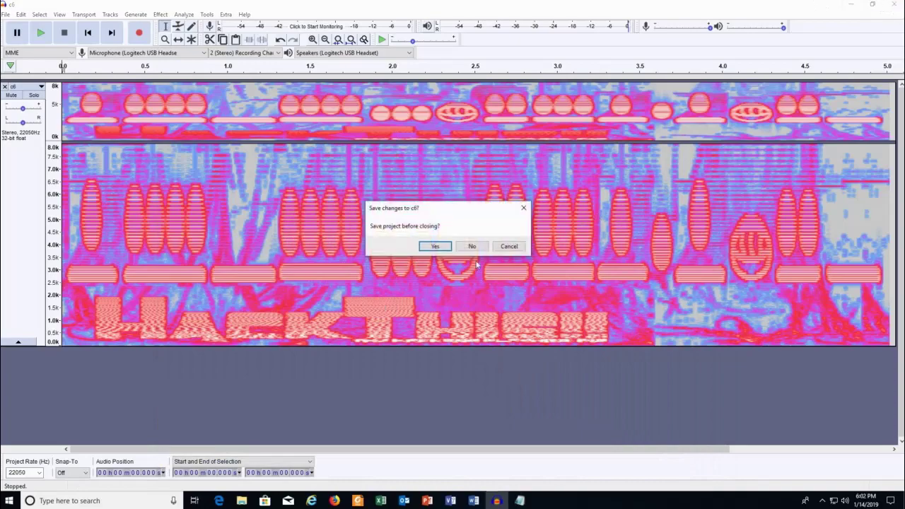
{"action": "left_click", "coordinate": [472, 247]}
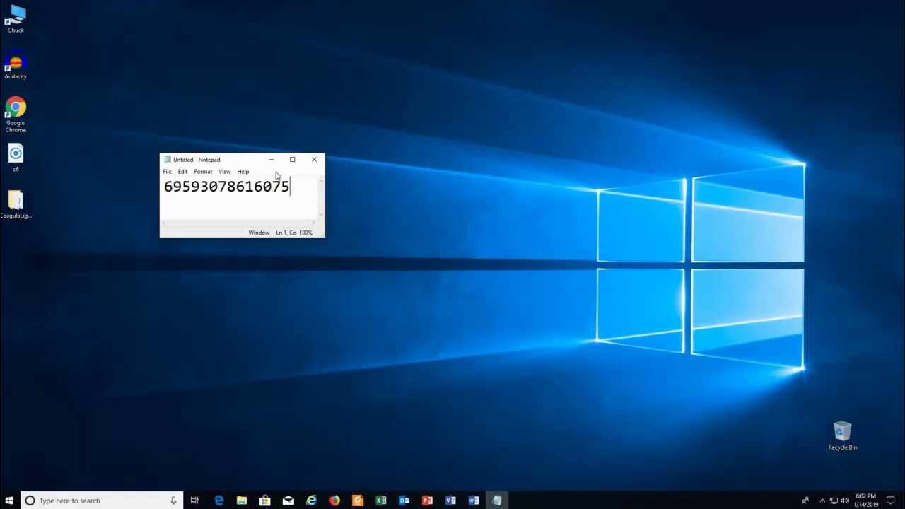
{"action": "mouse_move", "coordinate": [334, 500]}
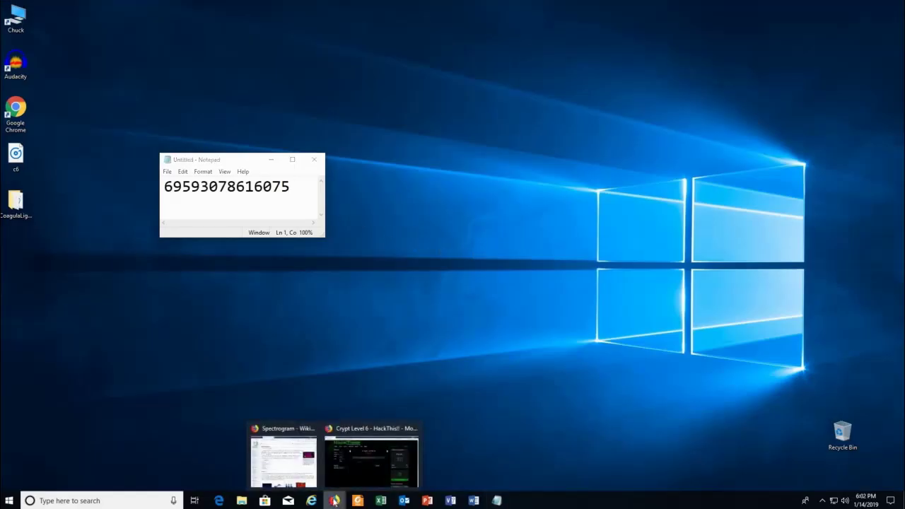
{"action": "left_click", "coordinate": [360, 475]}
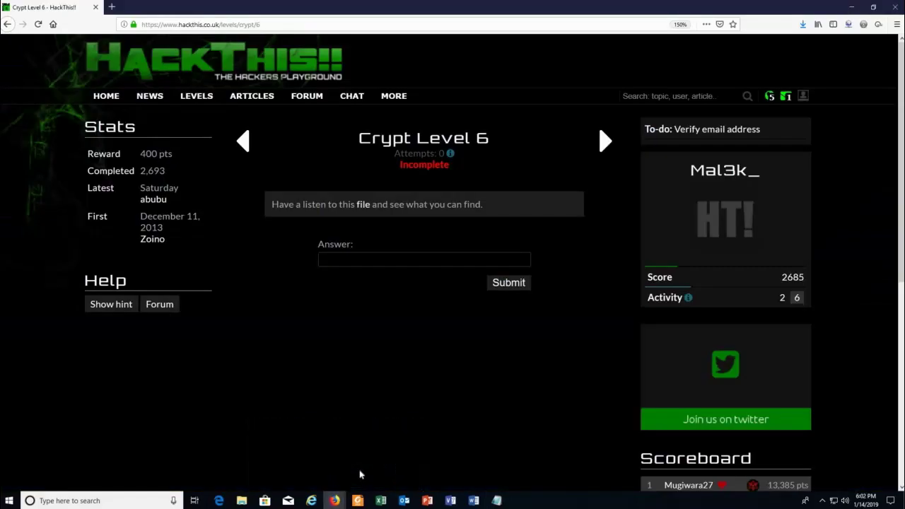
{"action": "left_click", "coordinate": [497, 500]}
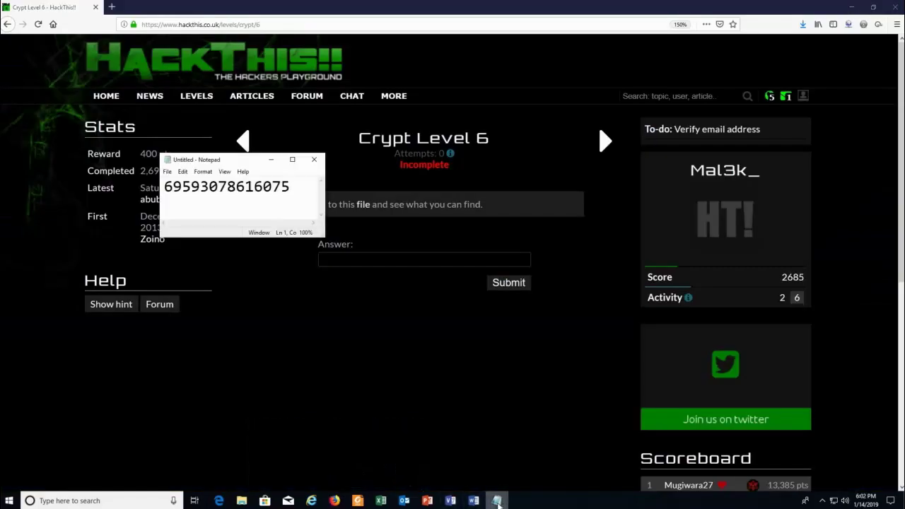
{"action": "left_click_drag", "start_coordinate": [237, 160], "coordinate": [272, 194]}
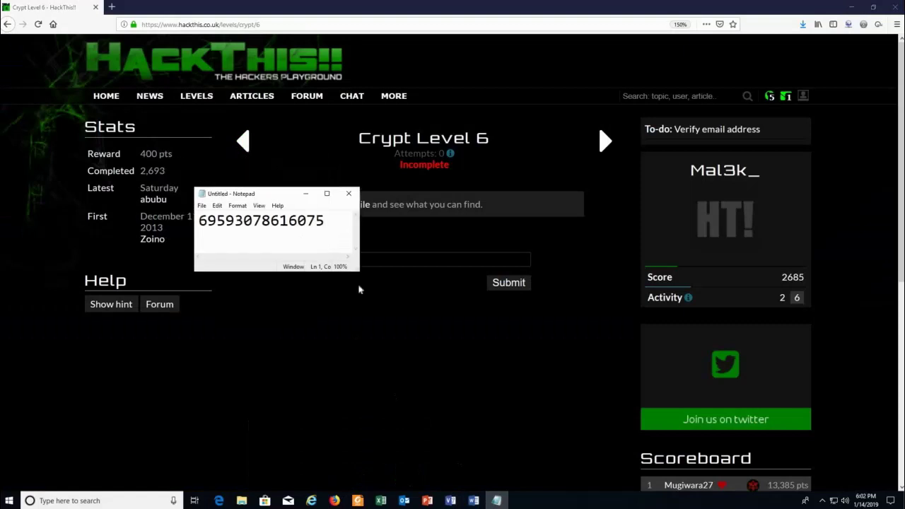
{"action": "left_click_drag", "start_coordinate": [358, 289], "coordinate": [417, 360]}
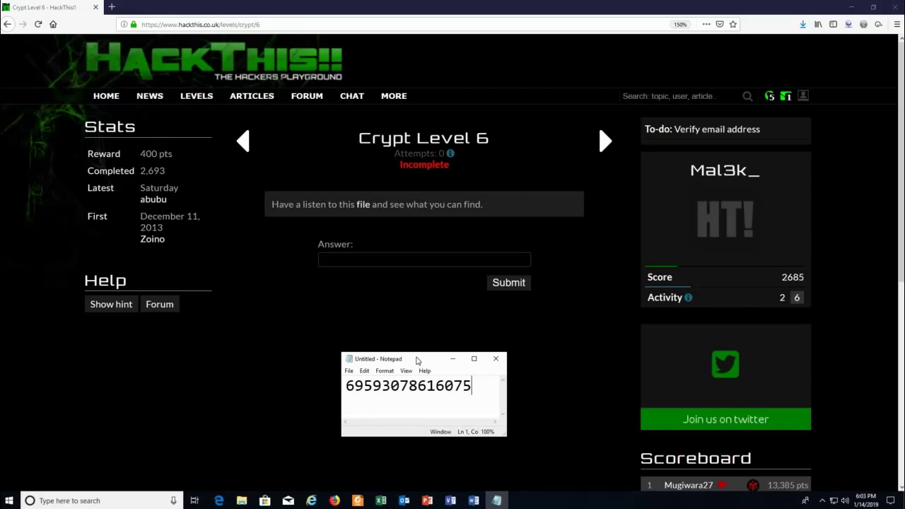
{"action": "left_click_drag", "start_coordinate": [476, 388], "coordinate": [344, 389]}
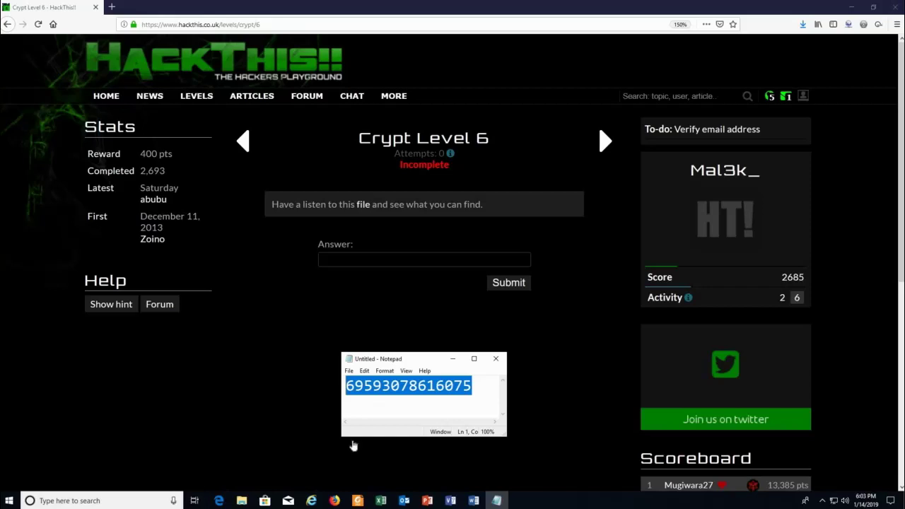
{"action": "left_click", "coordinate": [400, 400]}
{"action": "left_click_drag", "start_coordinate": [472, 386], "coordinate": [344, 386]}
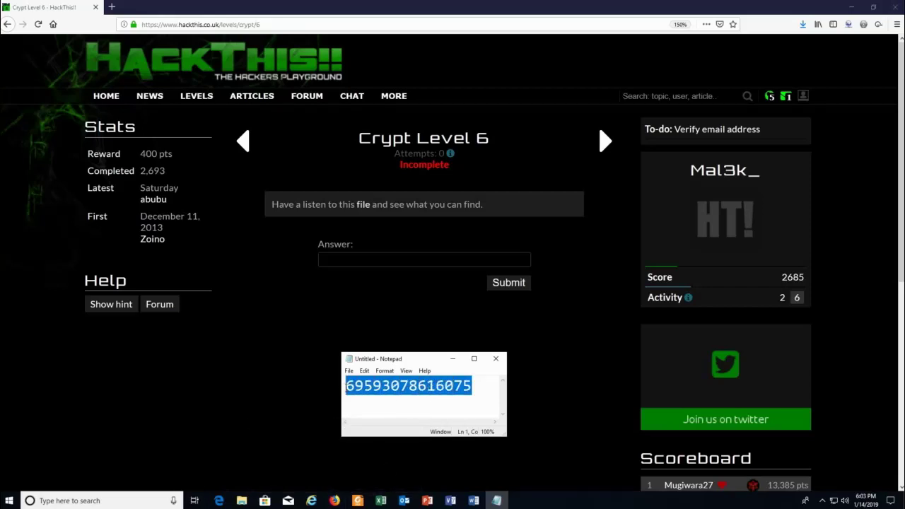
{"action": "left_click", "coordinate": [386, 410]}
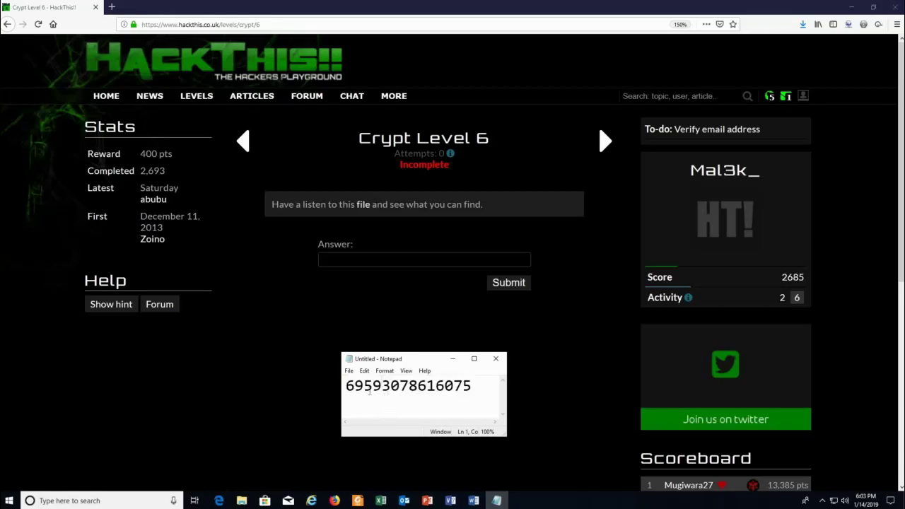
{"action": "left_click_drag", "start_coordinate": [345, 386], "coordinate": [473, 386]}
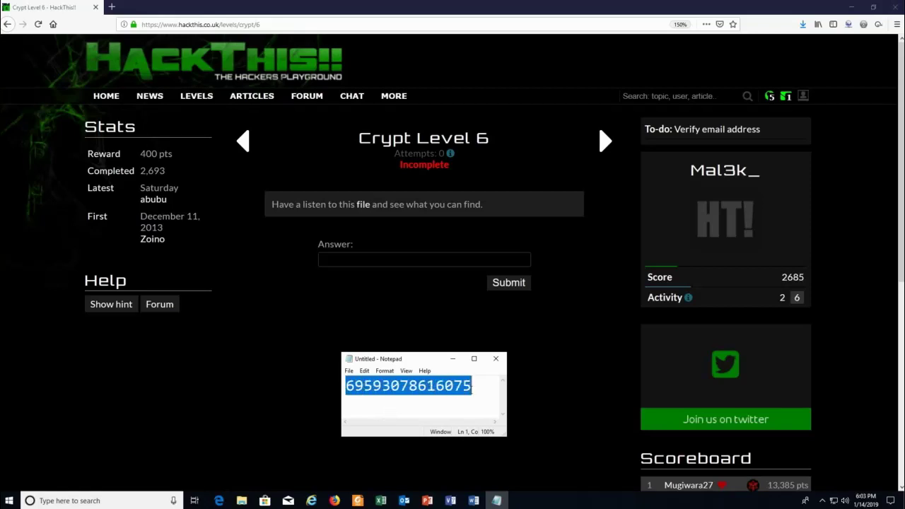
{"action": "left_click", "coordinate": [462, 402]}
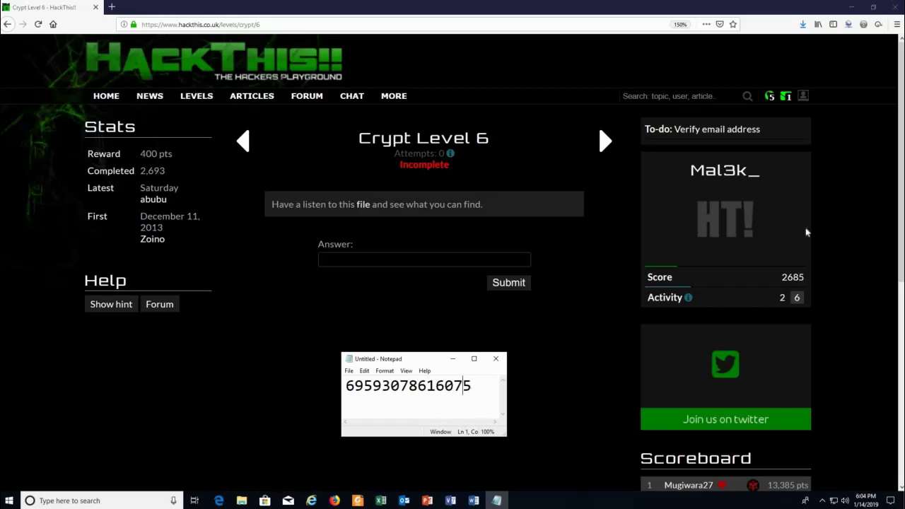
{"action": "left_click", "coordinate": [334, 500]}
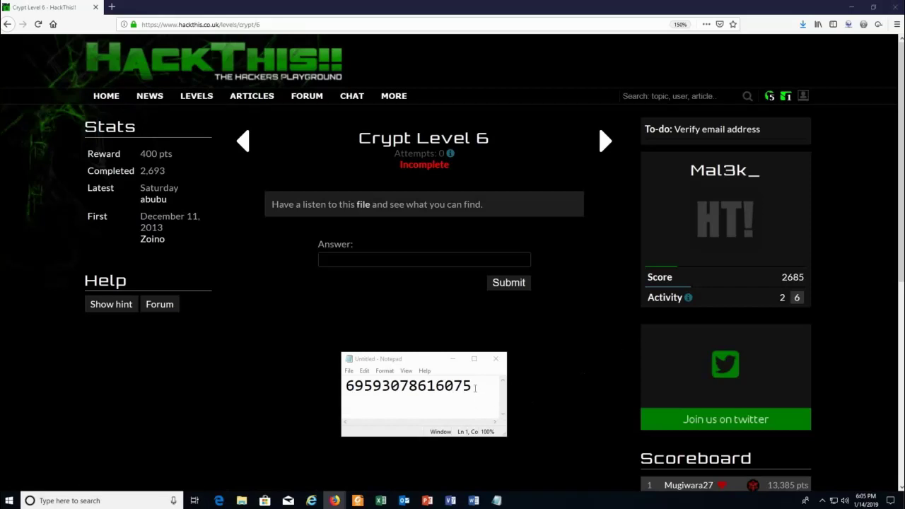
{"action": "left_click_drag", "start_coordinate": [472, 385], "coordinate": [345, 385]}
{"action": "key", "text": "ctrl+c"}
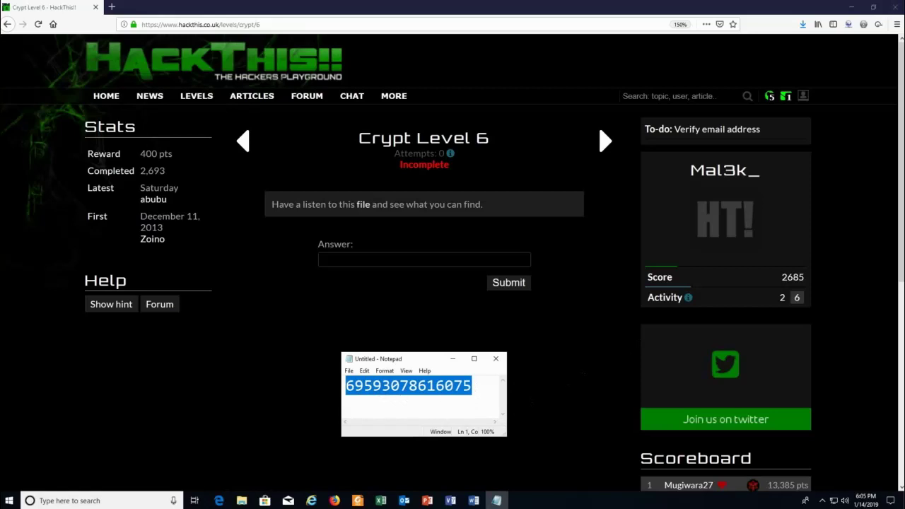
{"action": "key", "text": "alt+Tab"}
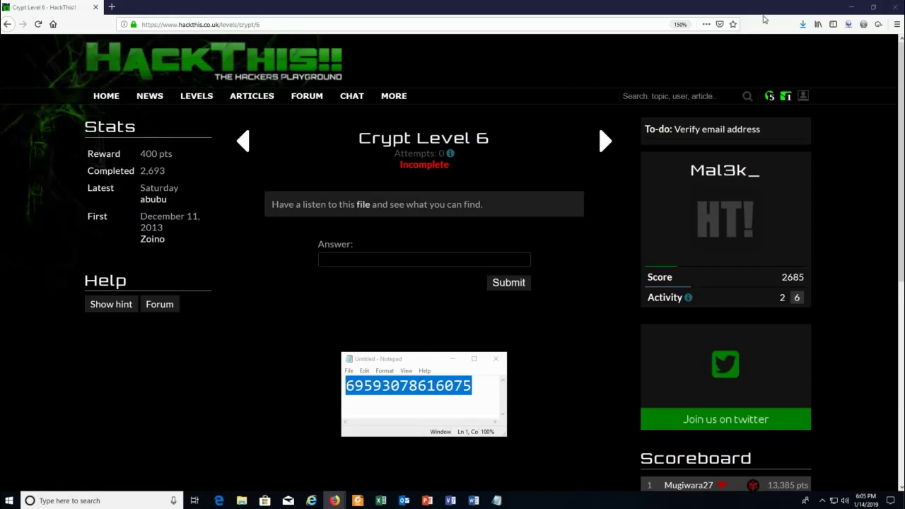
{"action": "left_click", "coordinate": [383, 19]}
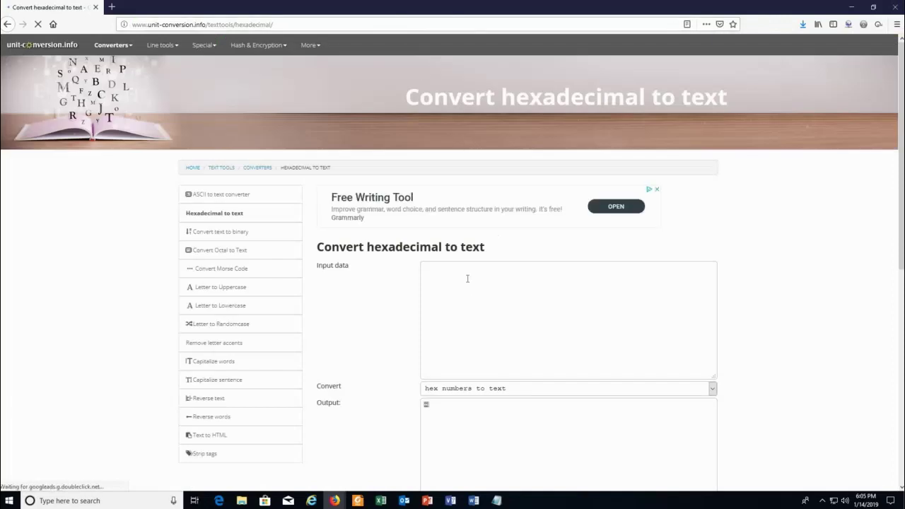
{"action": "left_click", "coordinate": [465, 275]}
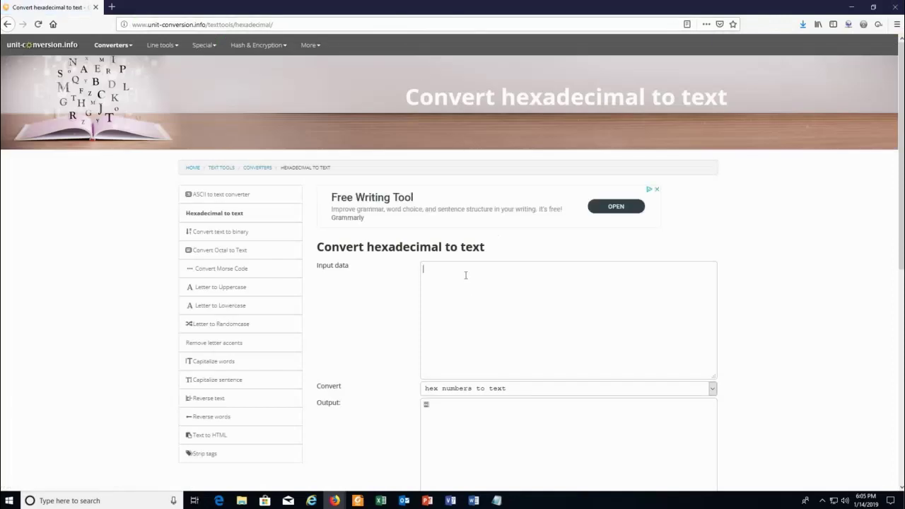
{"action": "key", "text": "ctrl+v"}
{"action": "left_click", "coordinate": [896, 24]}
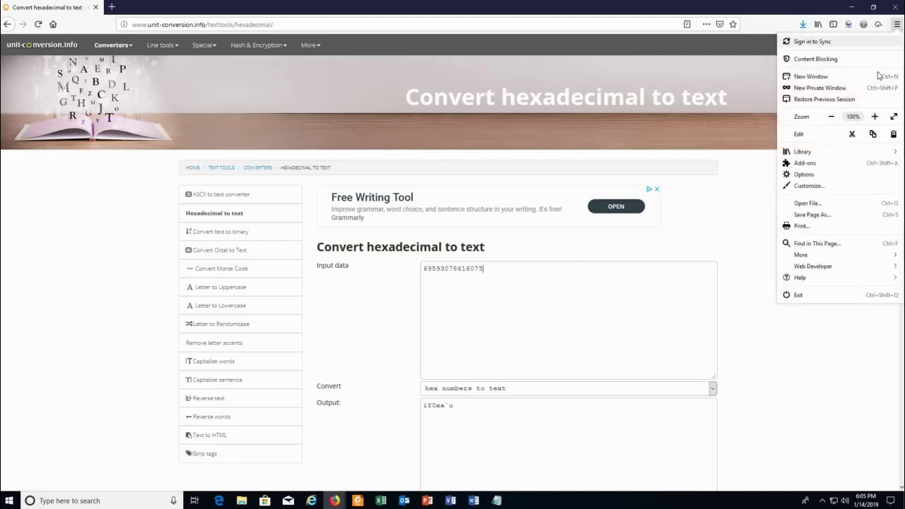
{"action": "left_click", "coordinate": [875, 116]}
{"action": "left_click", "coordinate": [874, 116]}
{"action": "left_click", "coordinate": [876, 118]}
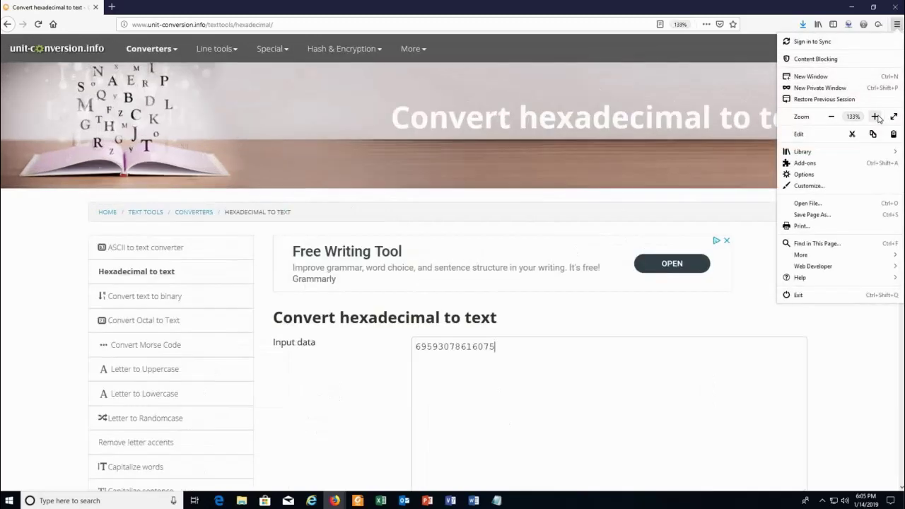
{"action": "left_click", "coordinate": [608, 390]}
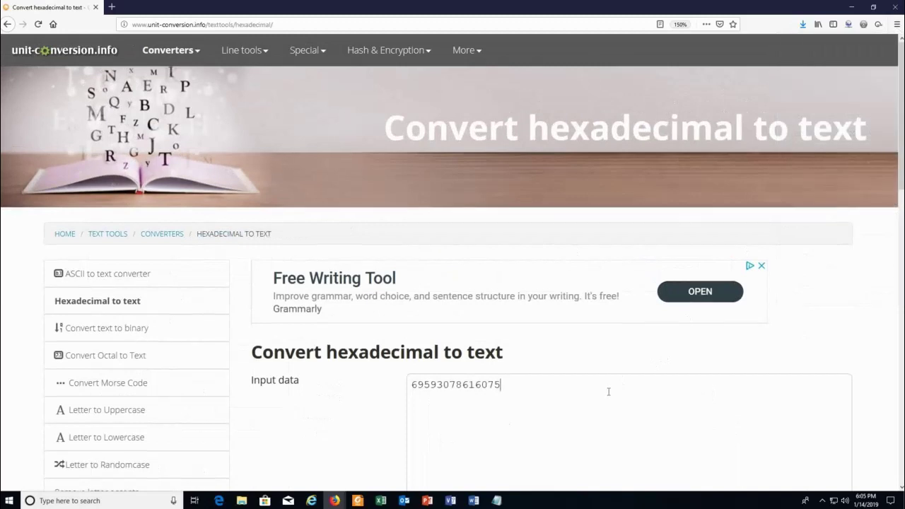
Select the converted output text iY0xa`u and minimize the browser.
{"action": "scroll", "coordinate": [608, 391], "scroll_direction": "down", "scroll_amount": 3}
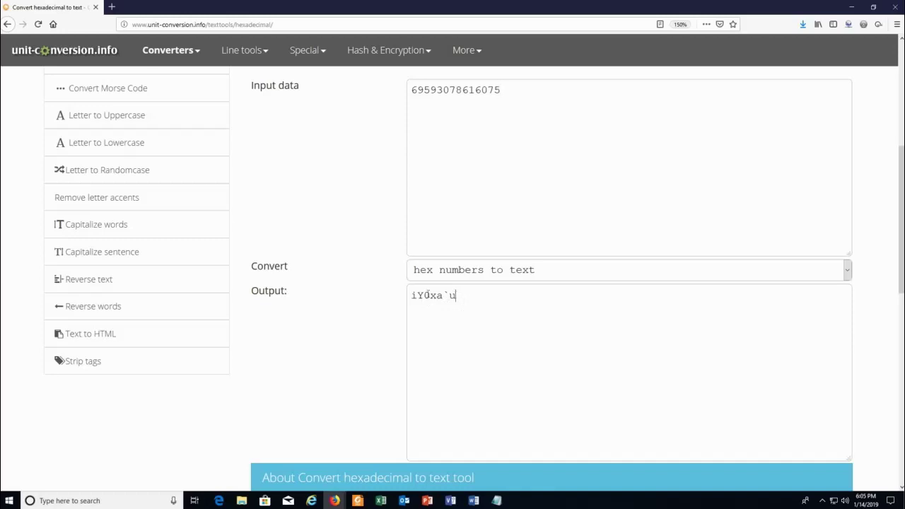
{"action": "left_click_drag", "start_coordinate": [457, 295], "coordinate": [407, 296]}
{"action": "key", "text": "ctrl+c"}
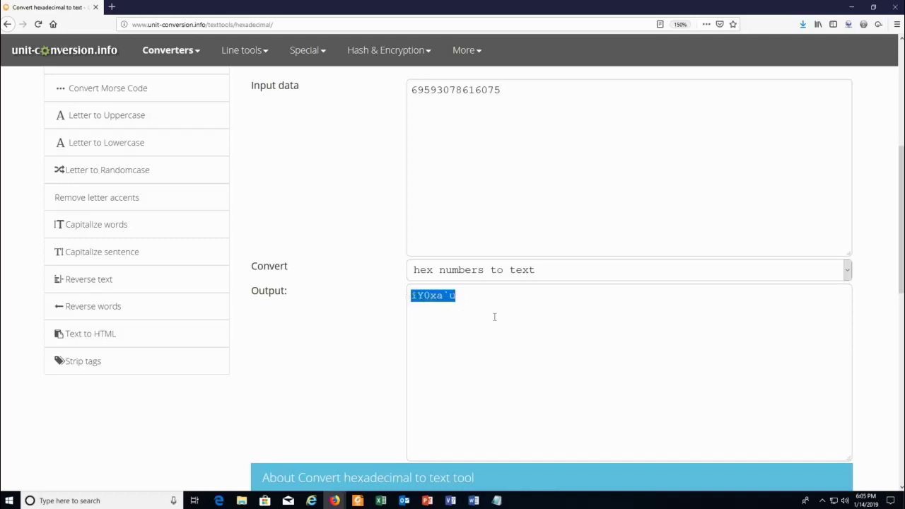
{"action": "left_click", "coordinate": [852, 8]}
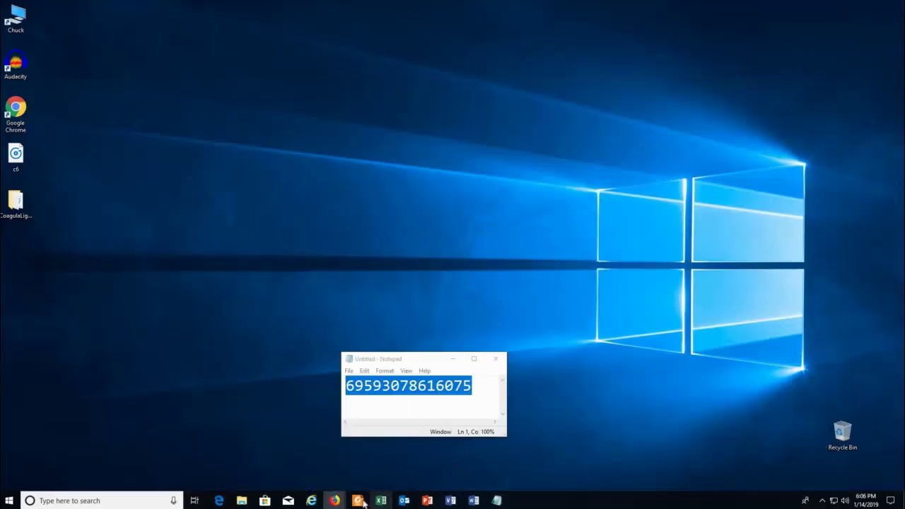
Dismiss the converter window preview and return to the Crypt Level 6 browser window.
{"action": "mouse_move", "coordinate": [335, 500]}
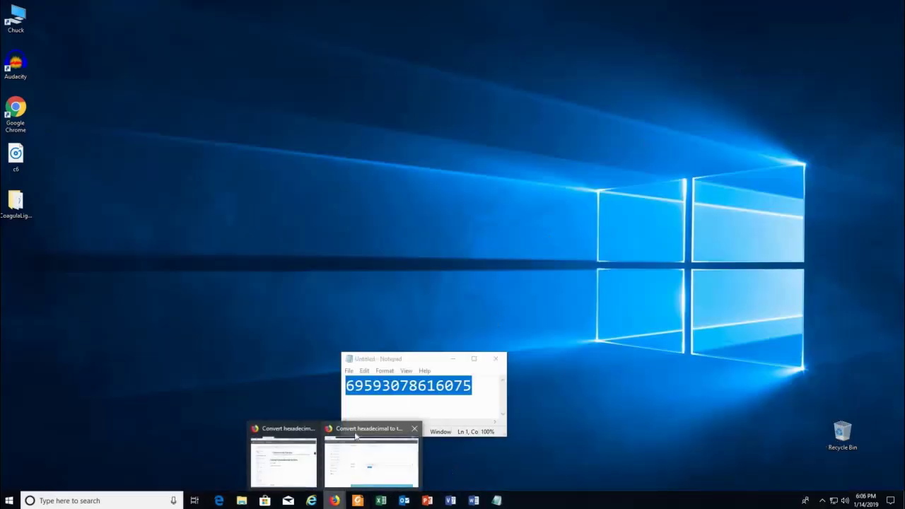
{"action": "mouse_move", "coordinate": [358, 429]}
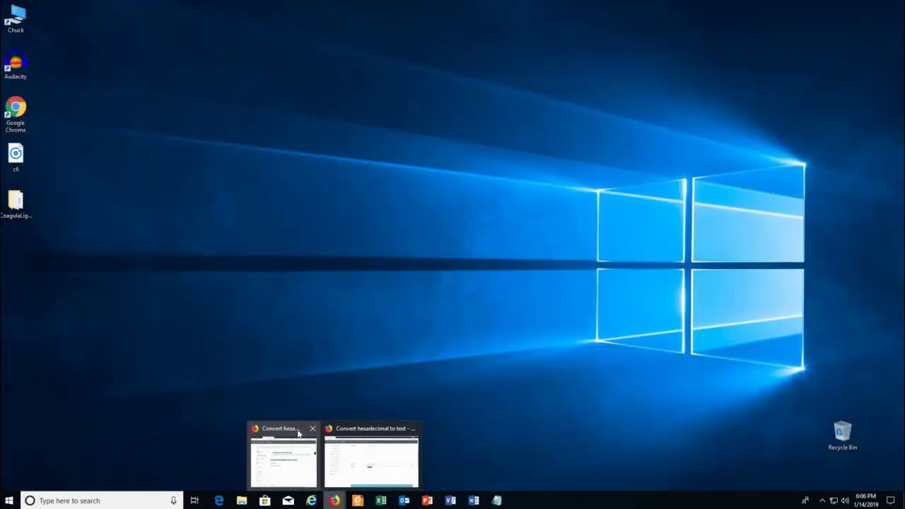
{"action": "left_click", "coordinate": [496, 500]}
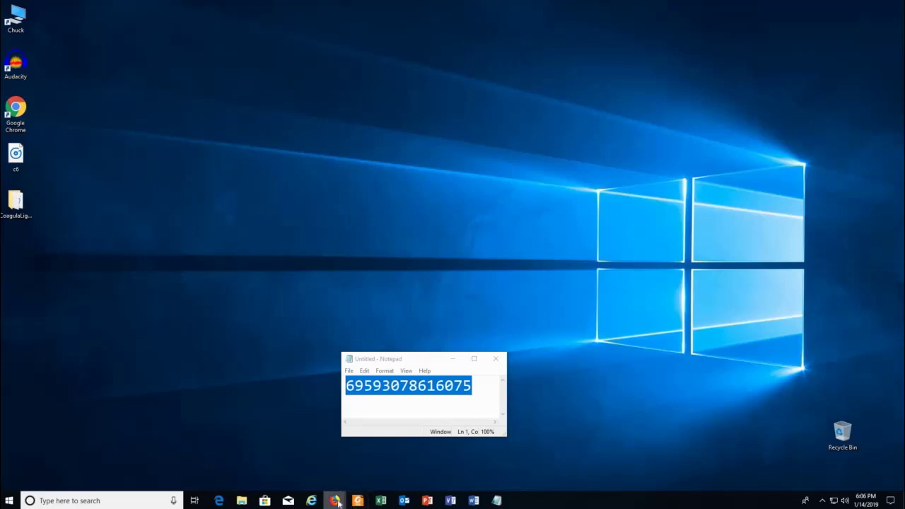
{"action": "mouse_move", "coordinate": [336, 502]}
{"action": "key", "text": "alt+Tab"}
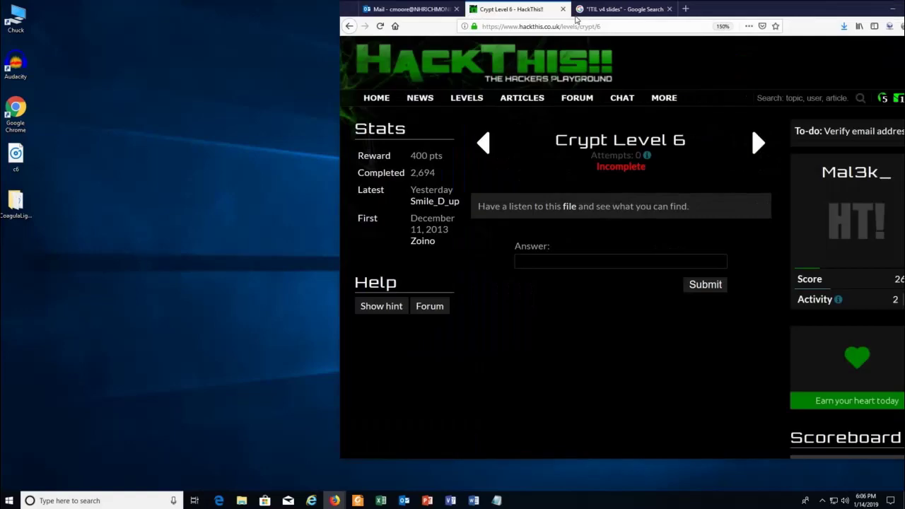
{"action": "left_click", "coordinate": [728, 18]}
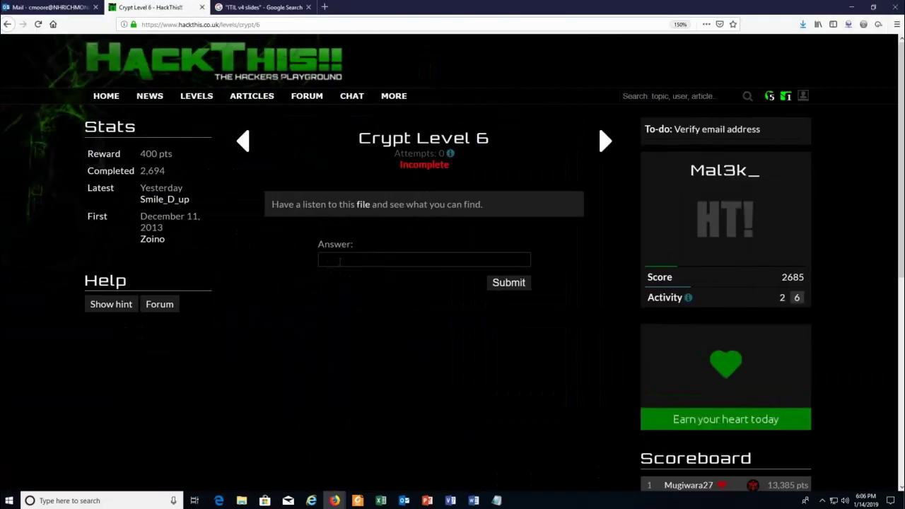
{"action": "left_click", "coordinate": [339, 261]}
{"action": "key", "text": "ctrl+v"}
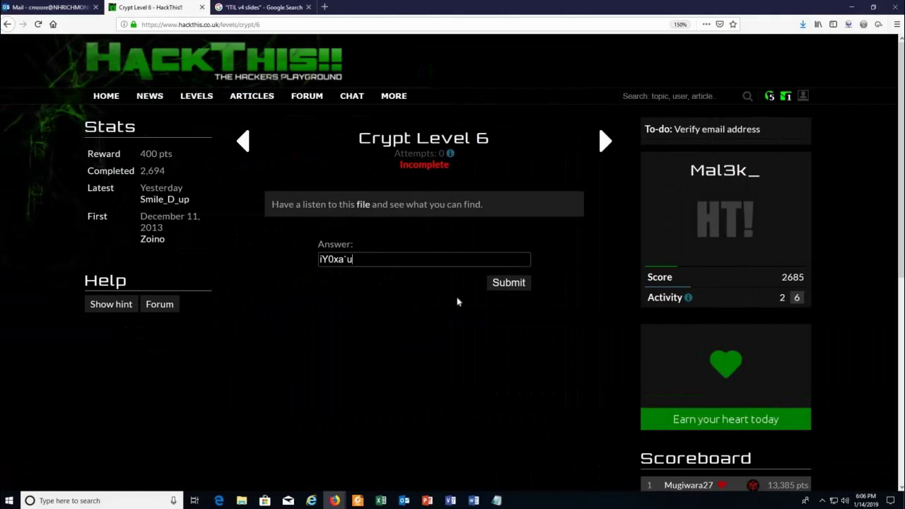
{"action": "left_click", "coordinate": [508, 283]}
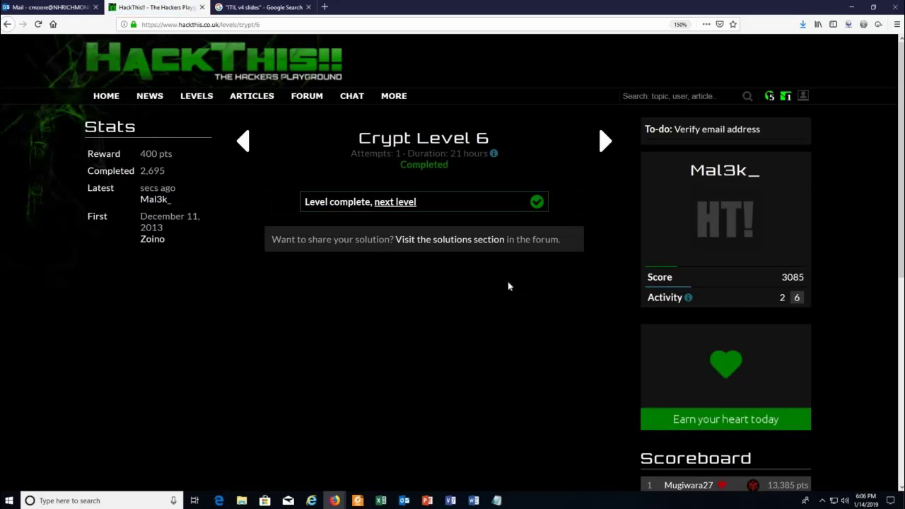
{"action": "left_click", "coordinate": [407, 204]}
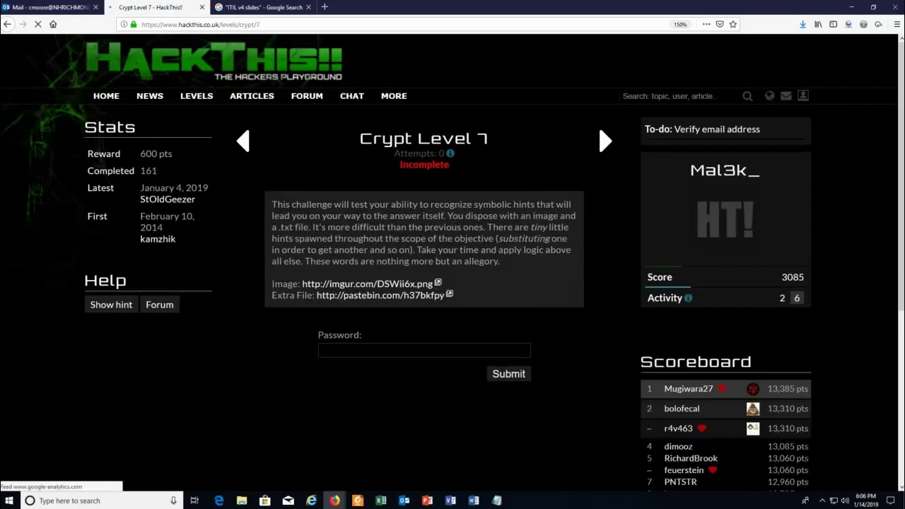